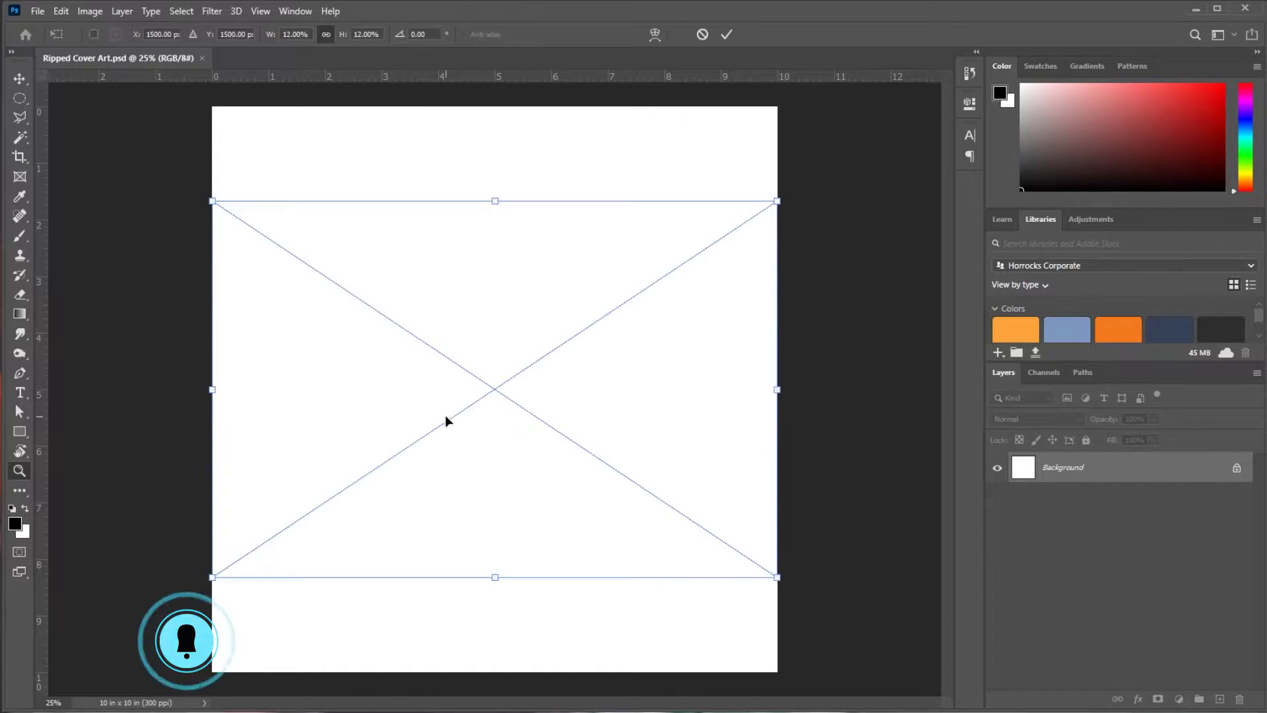
- Place the black-and-white portrait into the cover and drag it larger
{"action": "mouse_move", "coordinate": [798, 186]}
{"action": "left_mouse_down"}
{"action": "mouse_move", "coordinate": [867, 170]}
{"action": "mouse_move", "coordinate": [1122, 23]}
{"action": "left_mouse_up"}
{"action": "mouse_move", "coordinate": [690, 274]}
{"action": "left_mouse_down"}
{"action": "mouse_move", "coordinate": [556, 378]}
{"action": "mouse_move", "coordinate": [561, 368]}
{"action": "left_mouse_up"}
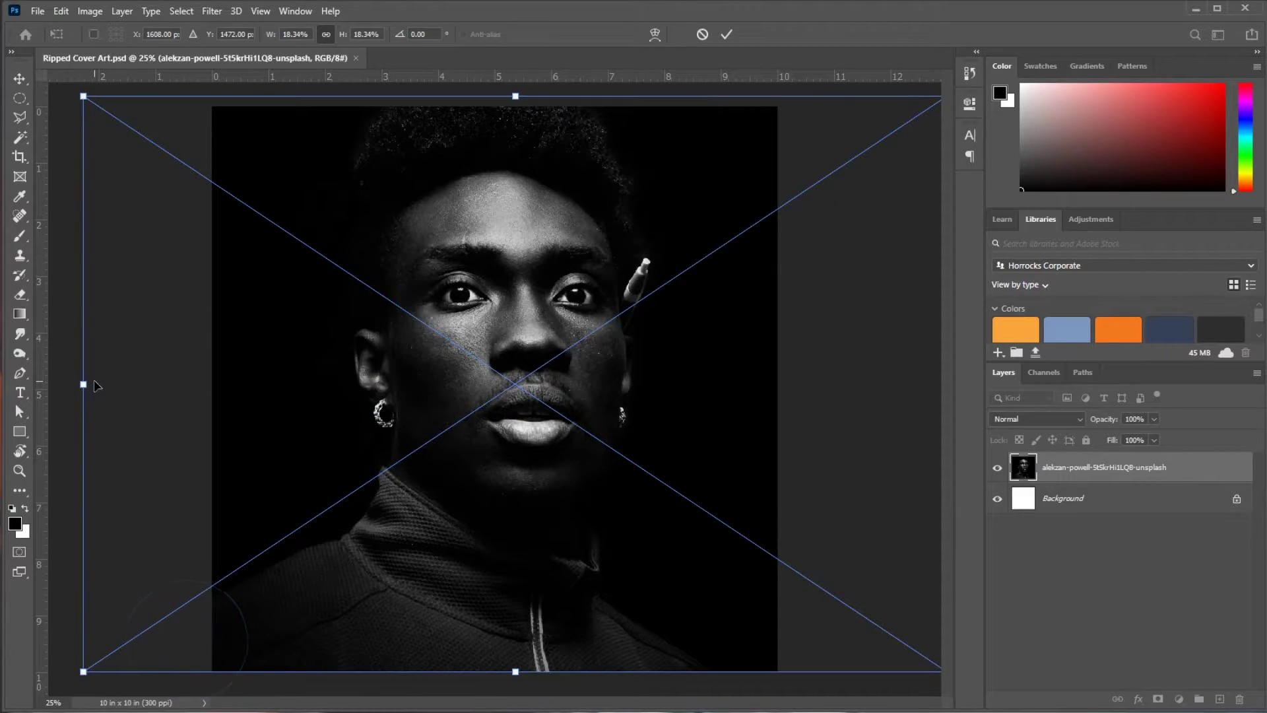
{"action": "key", "text": "z"}
{"action": "left_click_drag", "start_coordinate": [508, 343], "coordinate": [484, 363]}
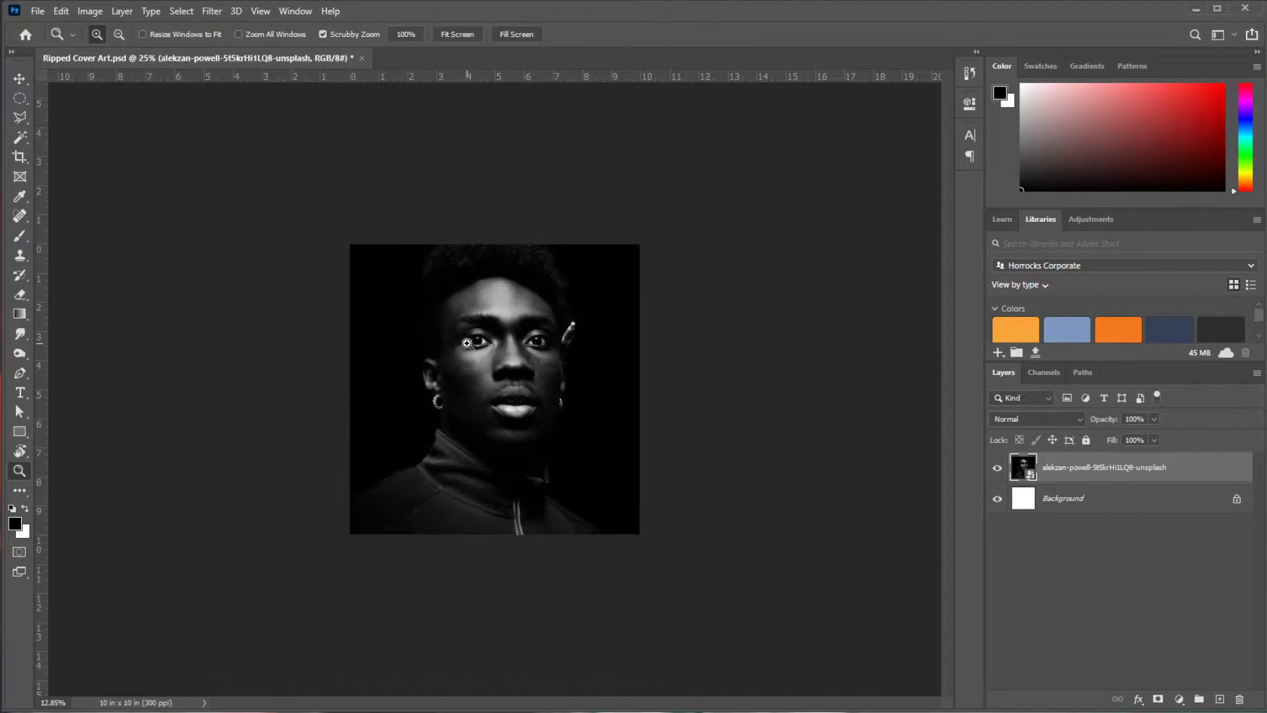
- Rescale the portrait to 21.03% and move it down so the face fills the canvas
{"action": "key", "text": "ctrl+t"}
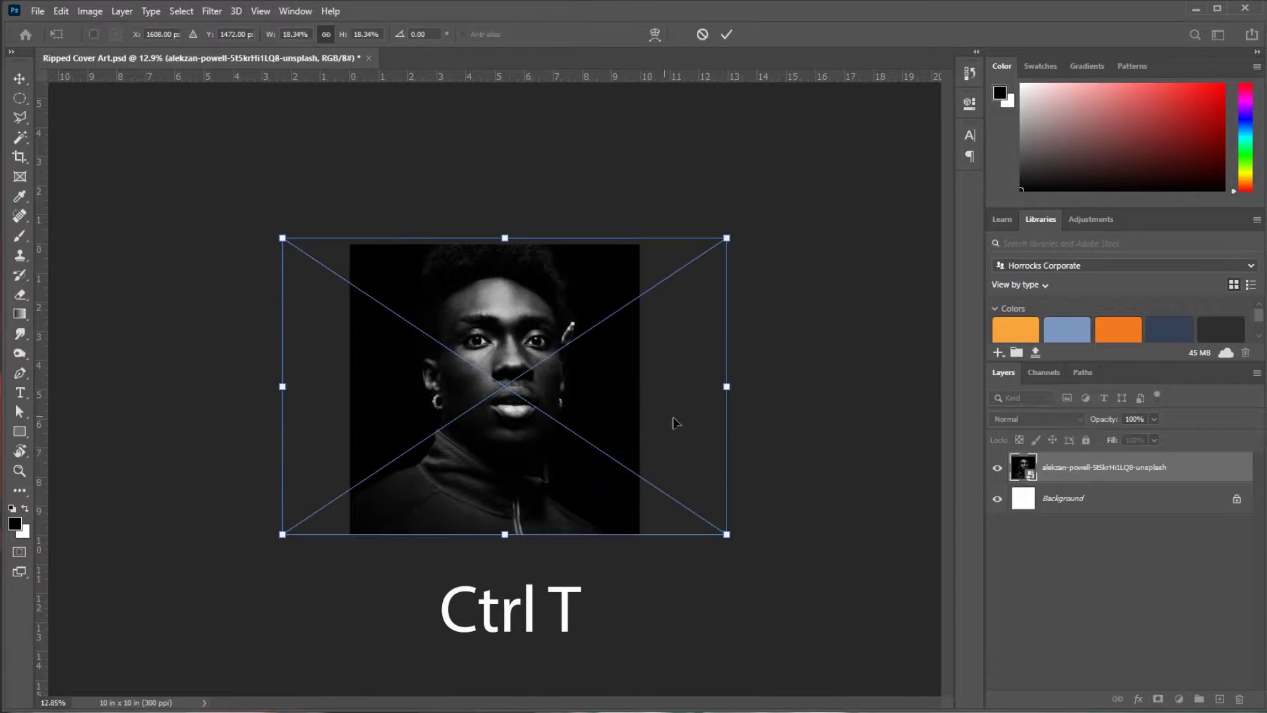
{"action": "mouse_move", "coordinate": [727, 532]}
{"action": "left_mouse_down"}
{"action": "mouse_move", "coordinate": [815, 580]}
{"action": "mouse_move", "coordinate": [863, 628]}
{"action": "left_mouse_up"}
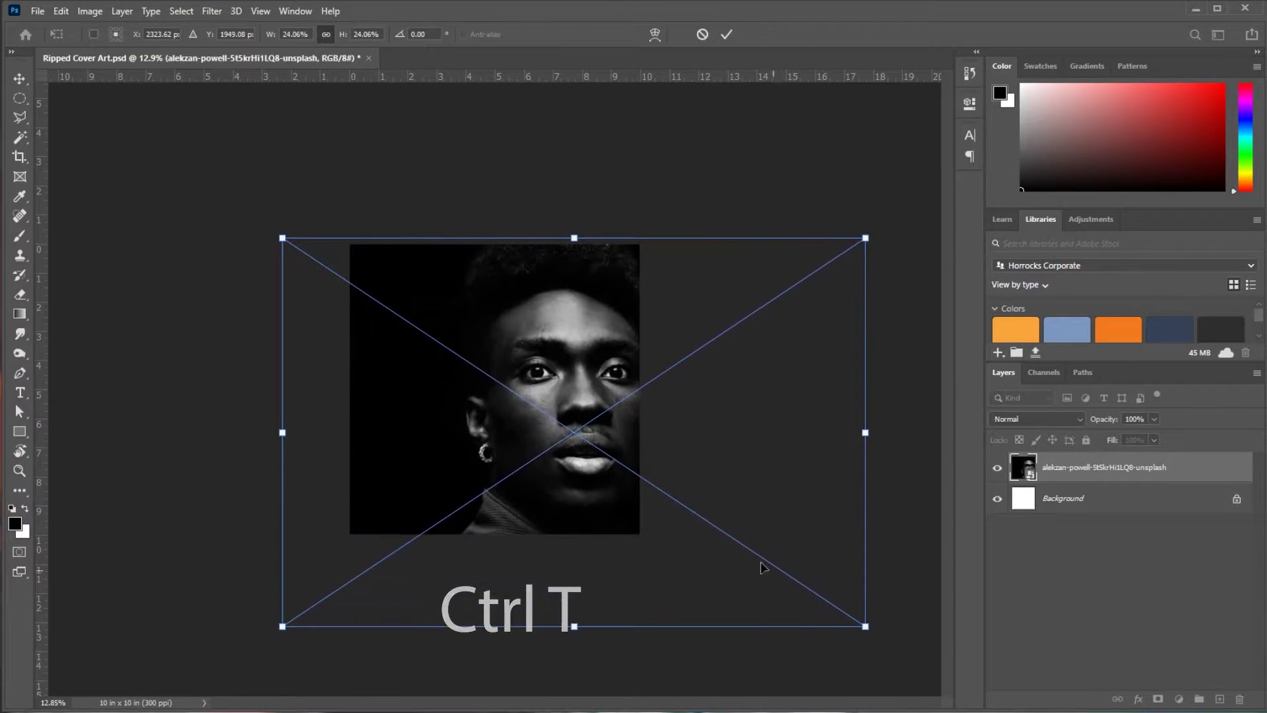
{"action": "left_click_drag", "start_coordinate": [601, 459], "coordinate": [534, 458]}
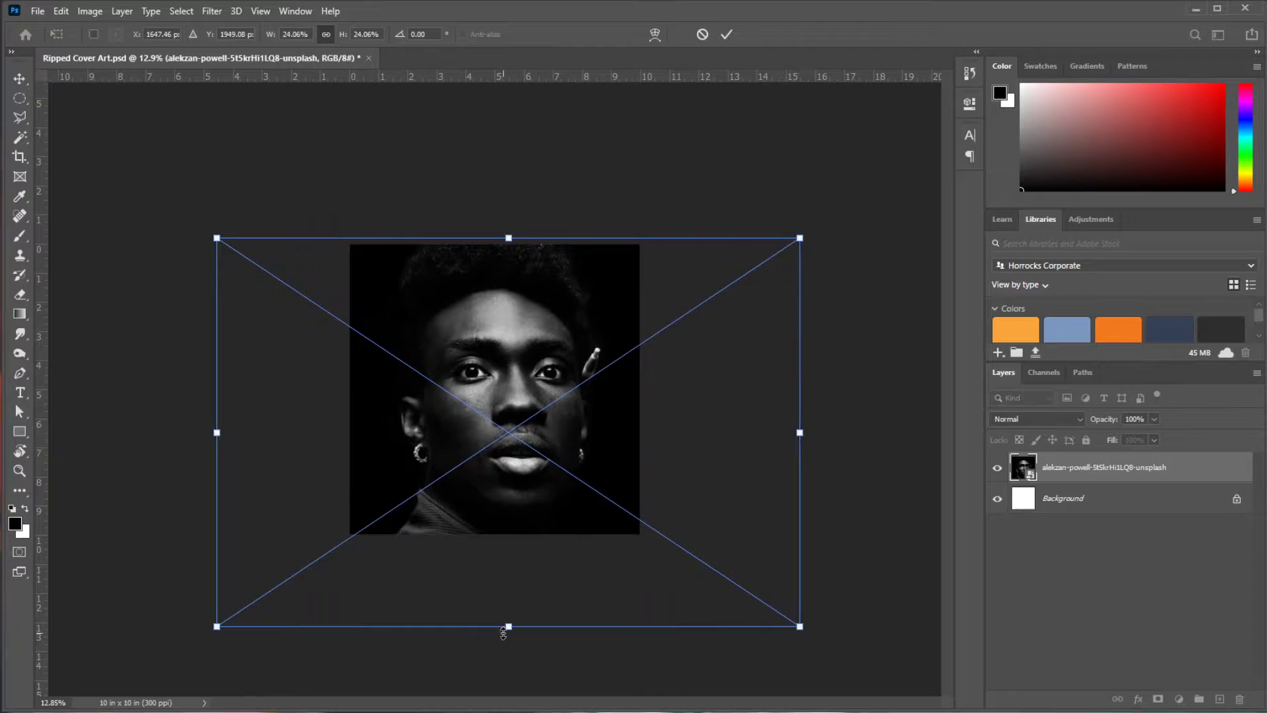
{"action": "left_click_drag", "start_coordinate": [507, 625], "coordinate": [497, 577]}
{"action": "left_click_drag", "start_coordinate": [489, 467], "coordinate": [487, 486]}
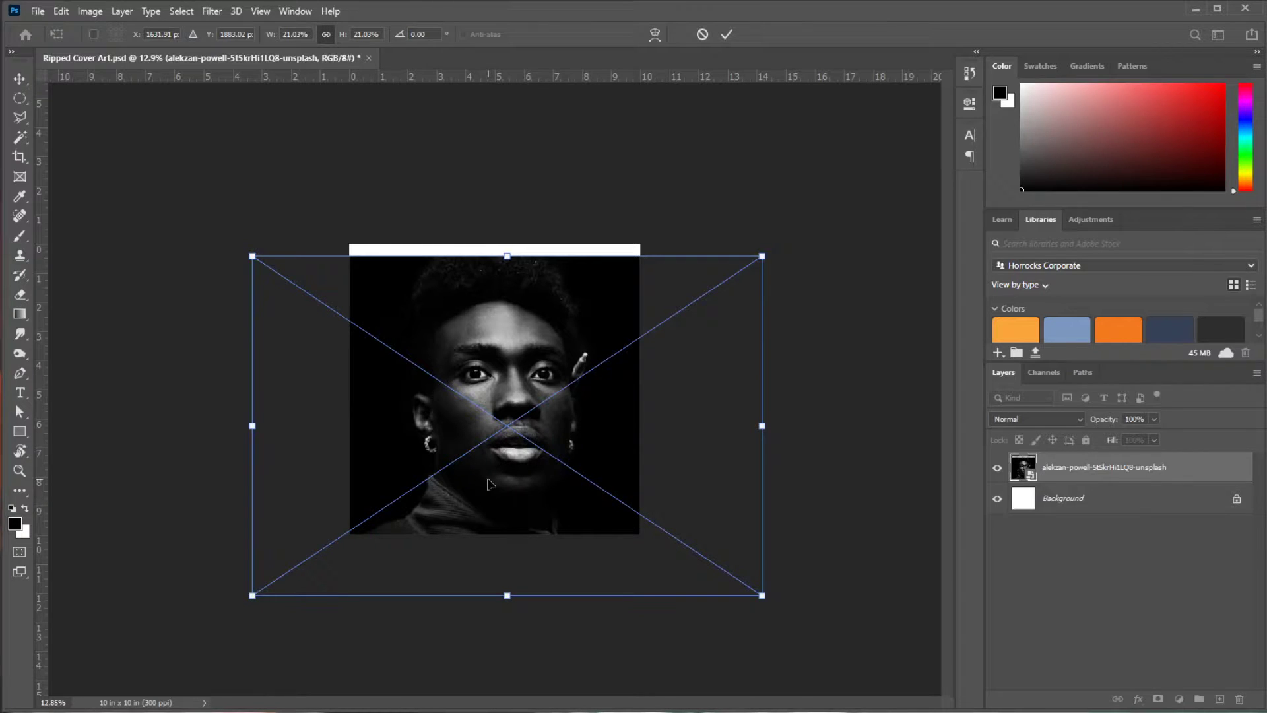
{"action": "key", "text": "Return"}
- Draw a black rectangle over the whole canvas beneath the portrait, then reselect the photo layer
{"action": "key", "text": "z"}
{"action": "left_click", "coordinate": [1068, 503]}
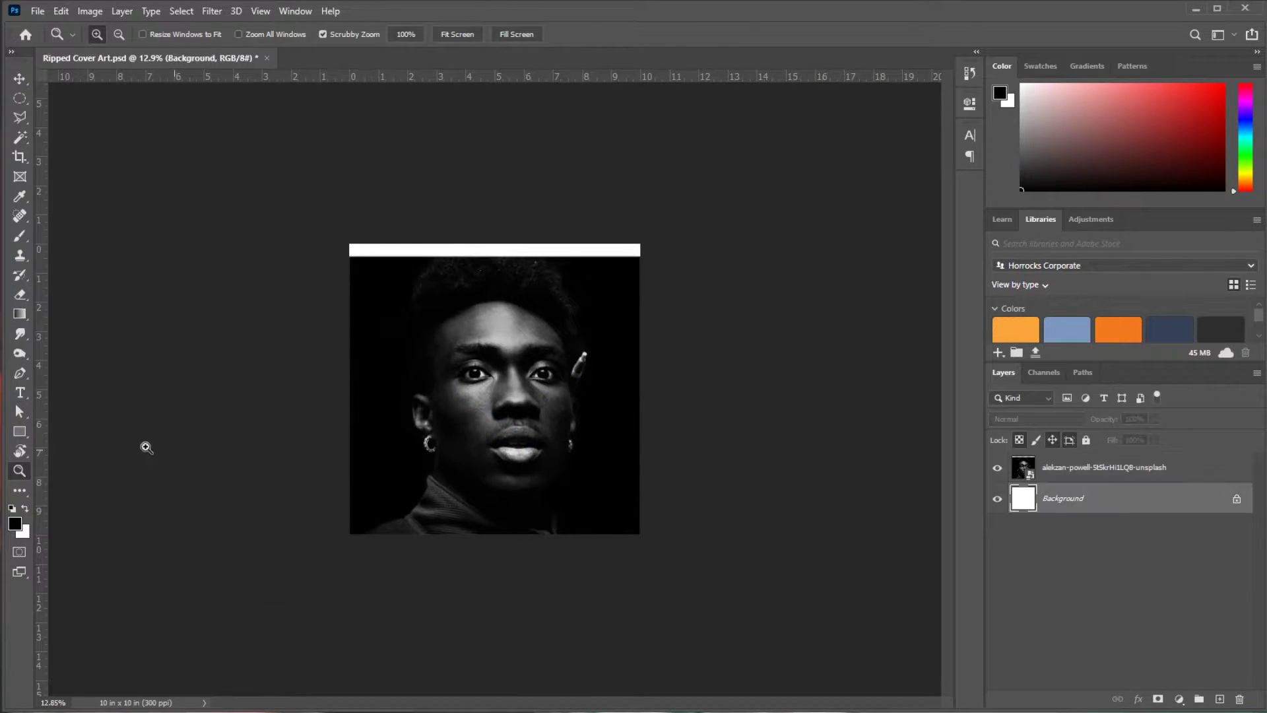
{"action": "left_click", "coordinate": [24, 433]}
{"action": "left_click_drag", "start_coordinate": [306, 540], "coordinate": [668, 230]}
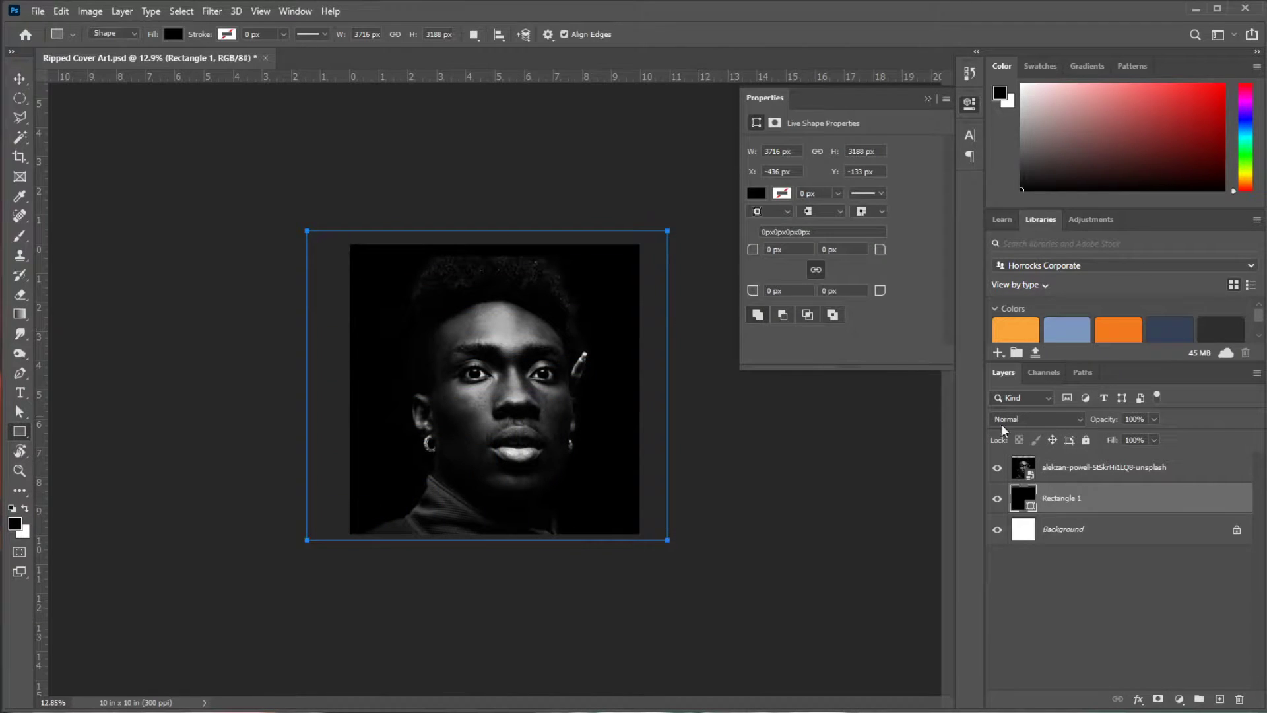
{"action": "left_click", "coordinate": [1048, 473]}
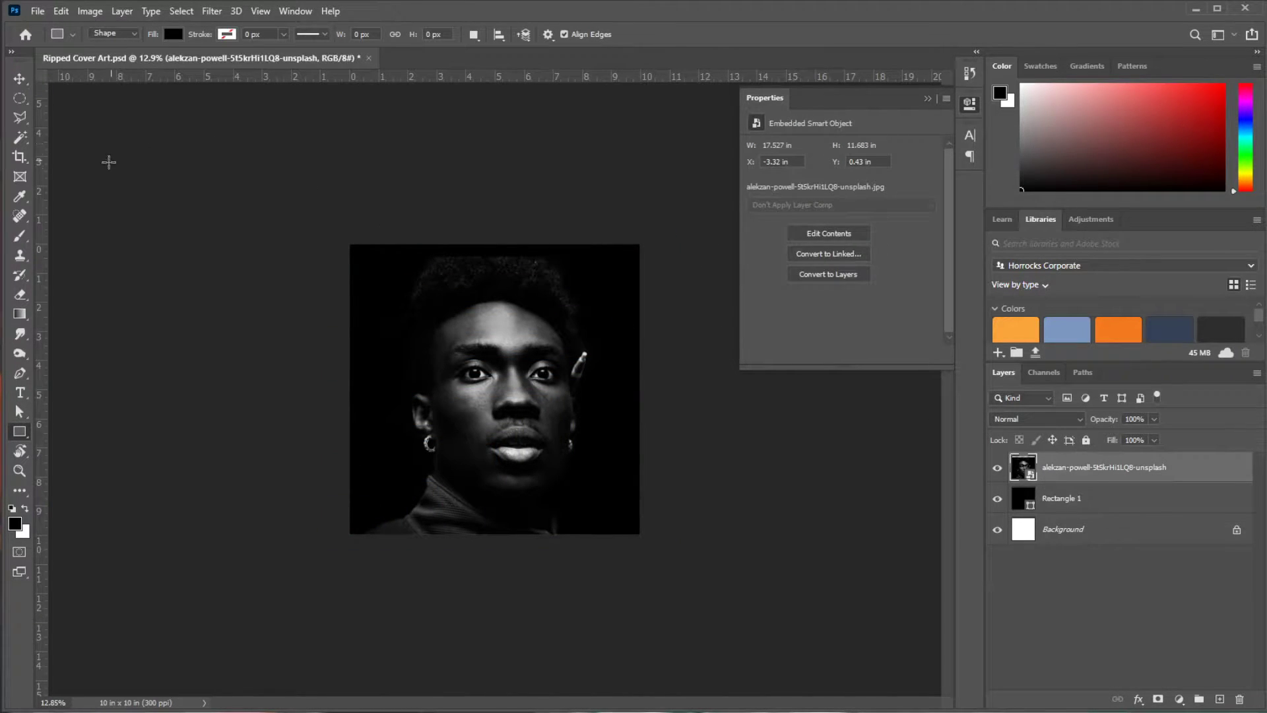
{"action": "left_click", "coordinate": [18, 295]}
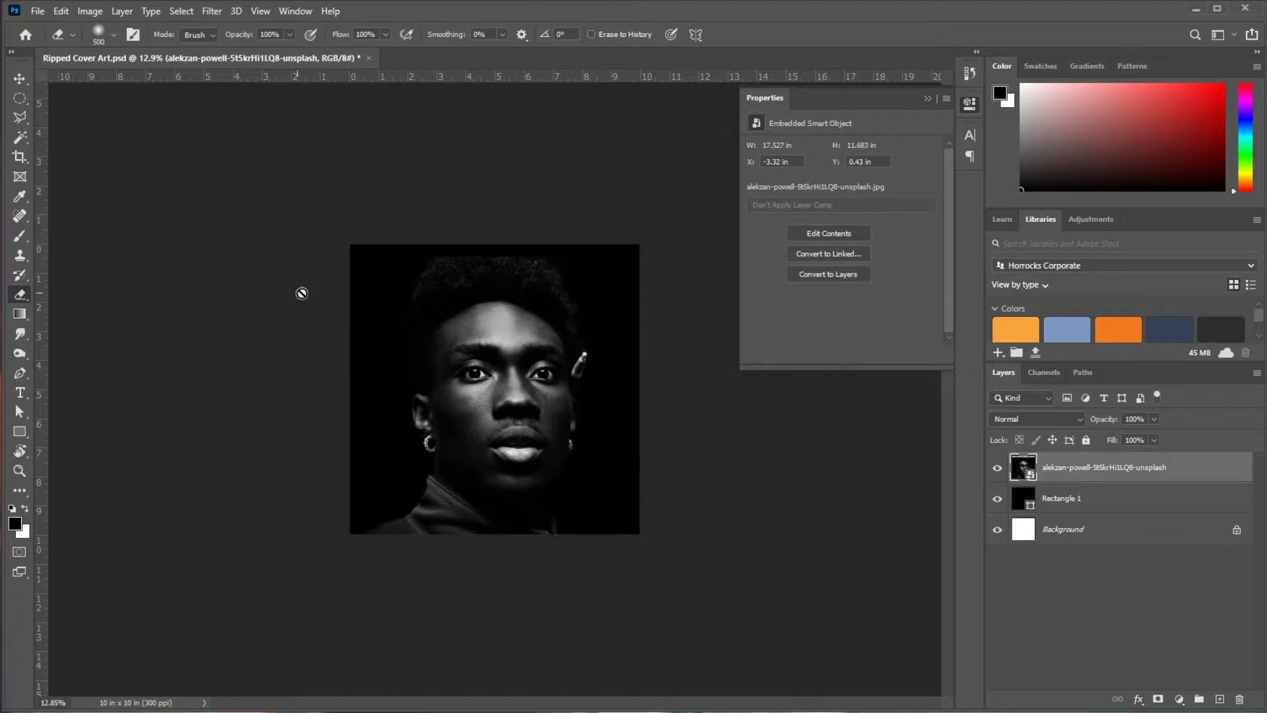
- Rasterize the portrait and erase the hair at the top with a larger brush
{"action": "left_click", "coordinate": [386, 289]}
{"action": "left_click", "coordinate": [594, 288]}
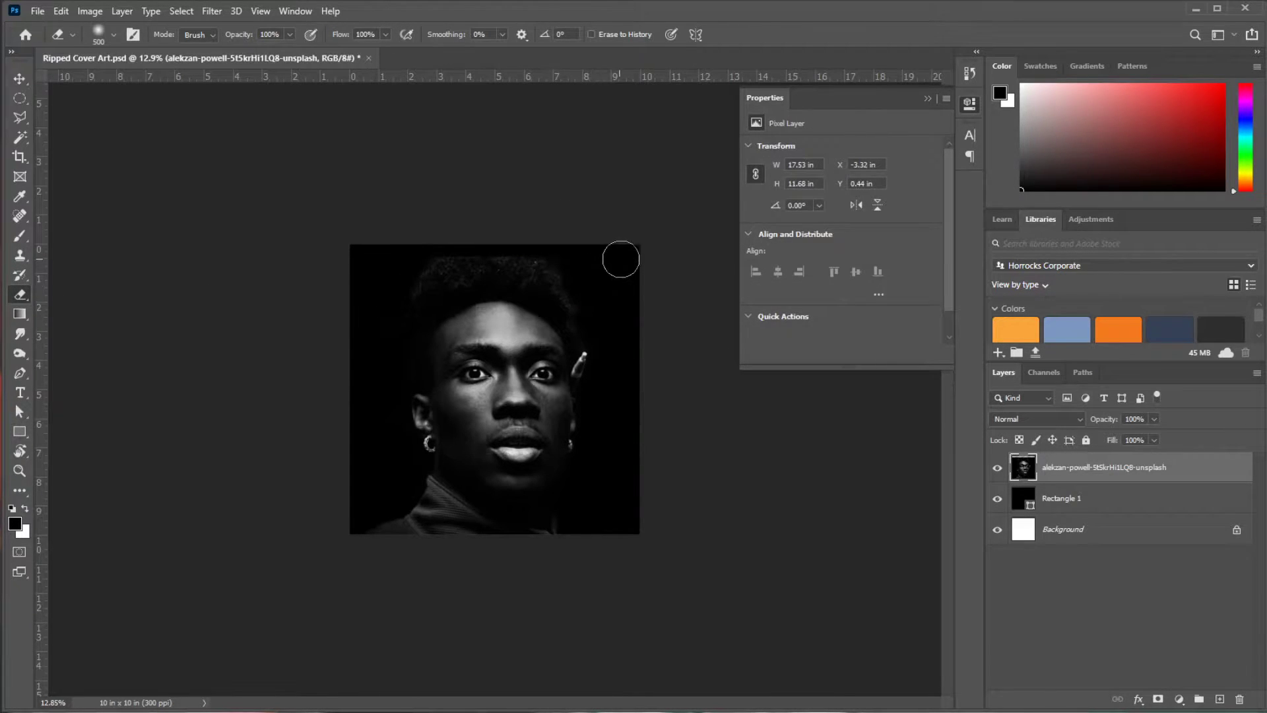
{"action": "key", "text": "bracketright"}
{"action": "key", "text": "bracketright"}
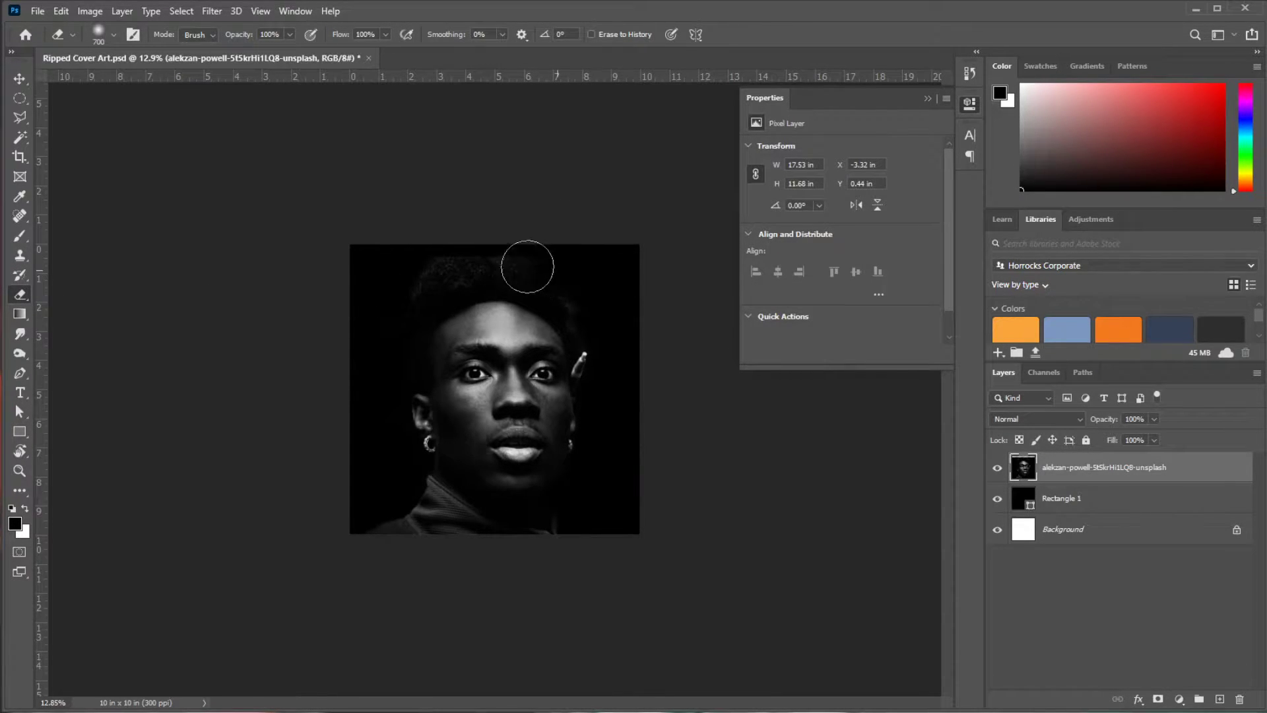
{"action": "mouse_move", "coordinate": [528, 267]}
{"action": "left_mouse_down"}
{"action": "mouse_move", "coordinate": [410, 257]}
{"action": "mouse_move", "coordinate": [422, 271]}
{"action": "mouse_move", "coordinate": [512, 251]}
{"action": "mouse_move", "coordinate": [566, 283]}
{"action": "left_mouse_up"}
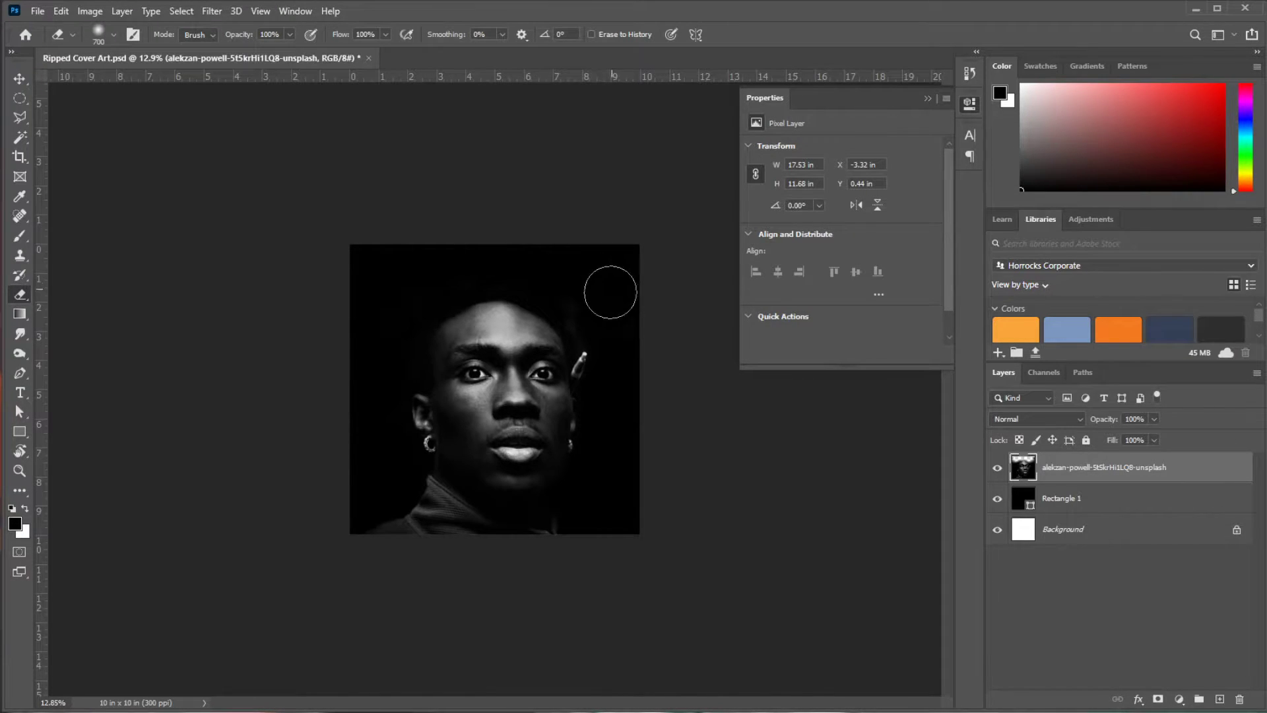
- Enlarge the portrait slightly to 18.85 × 12.56 in
{"action": "key", "text": "ctrl+t"}
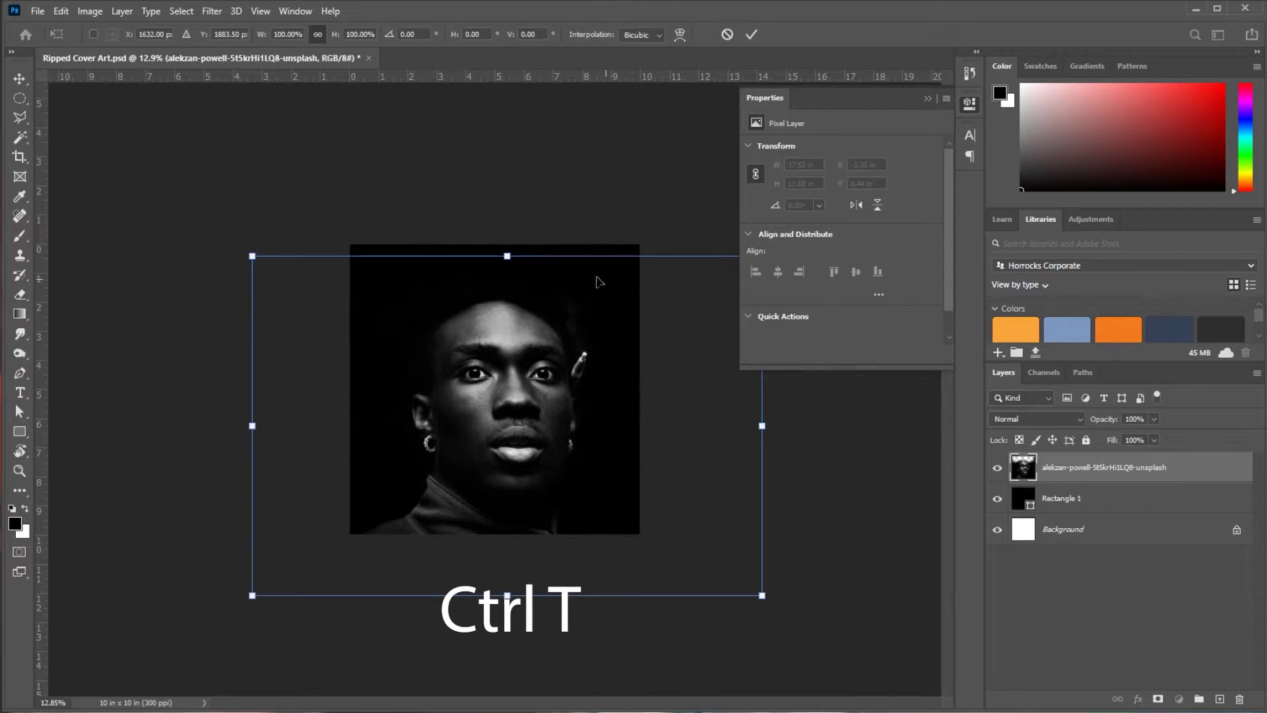
{"action": "left_click_drag", "start_coordinate": [506, 256], "coordinate": [506, 244]}
{"action": "left_click_drag", "start_coordinate": [503, 305], "coordinate": [501, 322]}
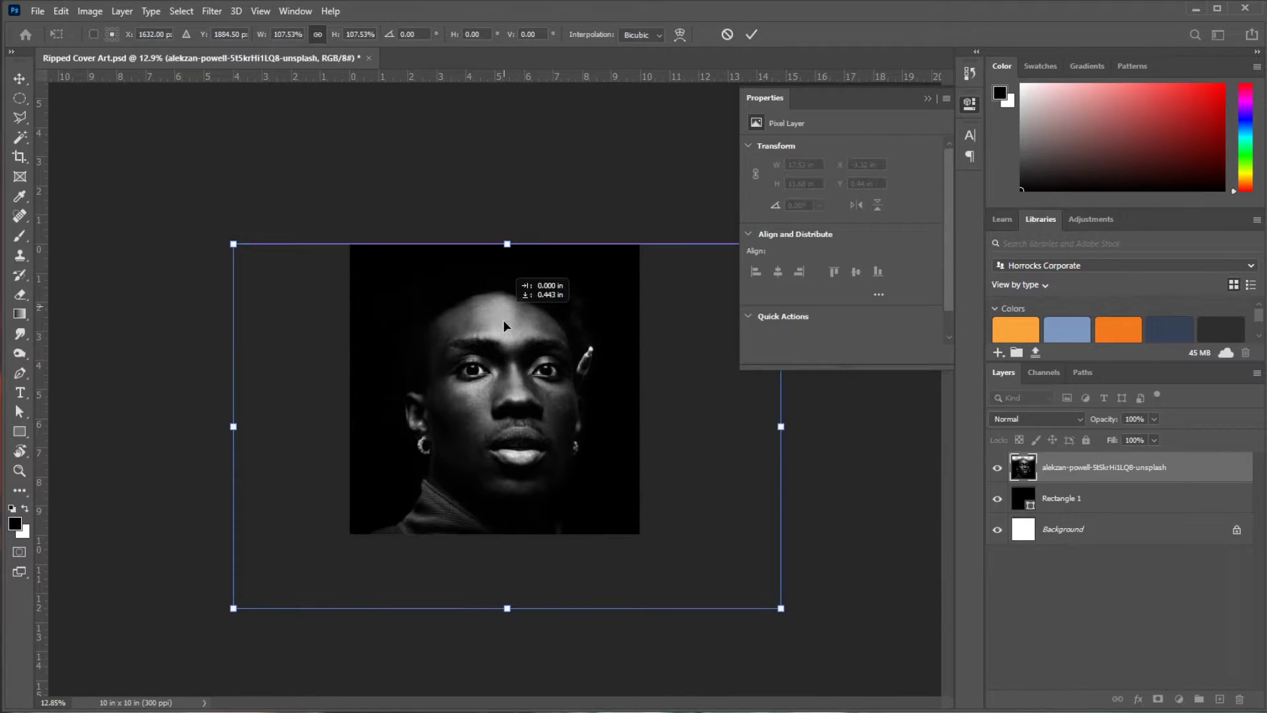
{"action": "key", "text": "Return"}
{"action": "key", "text": "e"}
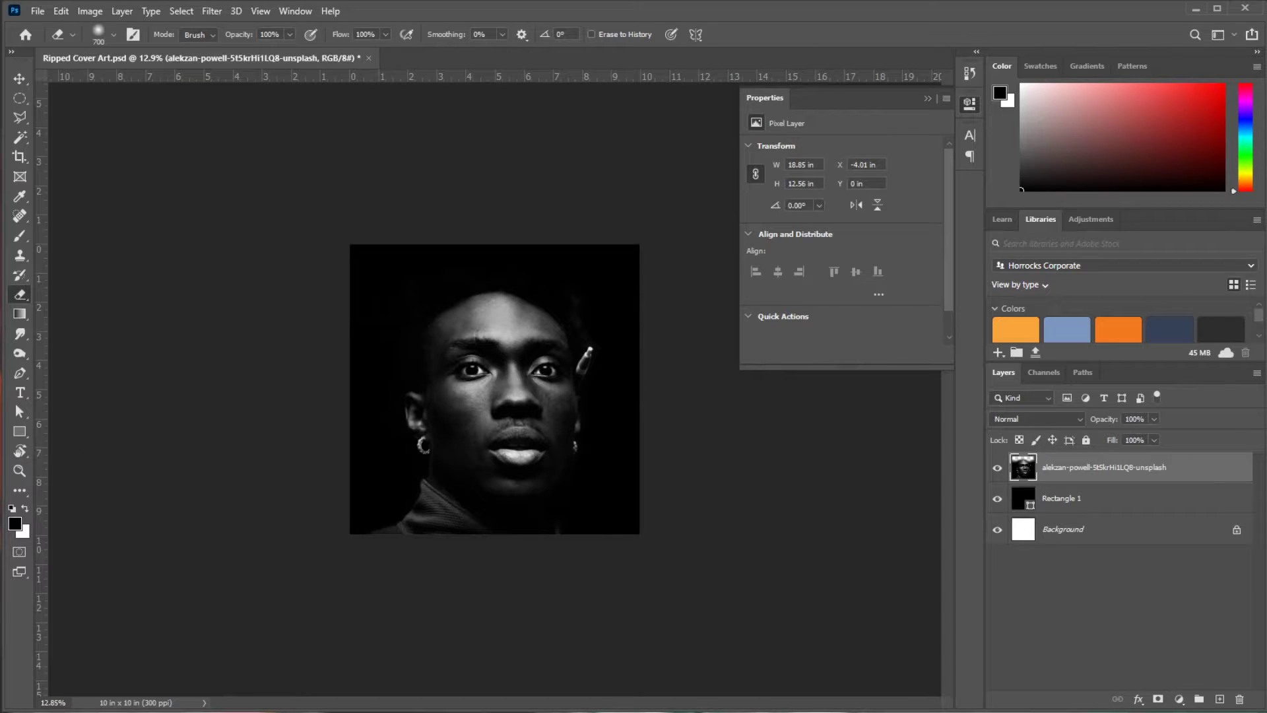
- Stretch a torn white paper strip (11.157 × 3.293 in) across the full width and nudge it just above the eyes
{"action": "left_click_drag", "start_coordinate": [524, 461], "coordinate": [534, 448]}
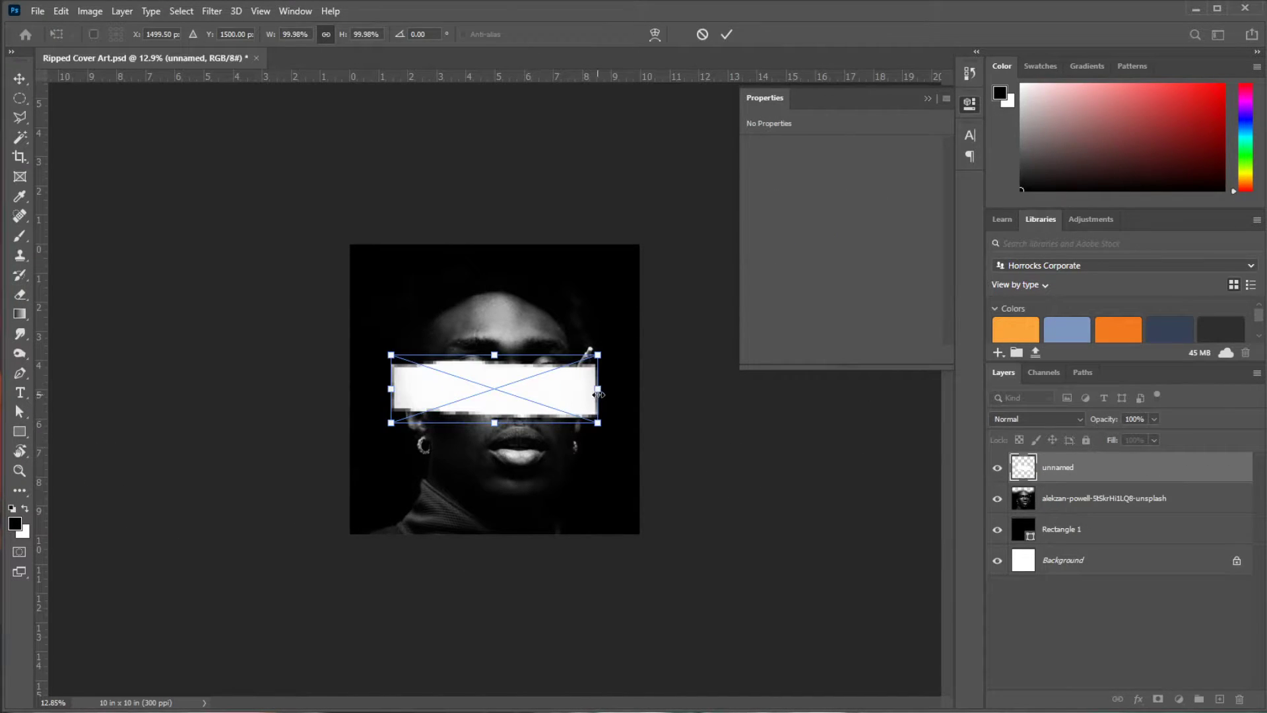
{"action": "left_click_drag", "start_coordinate": [598, 394], "coordinate": [660, 390]}
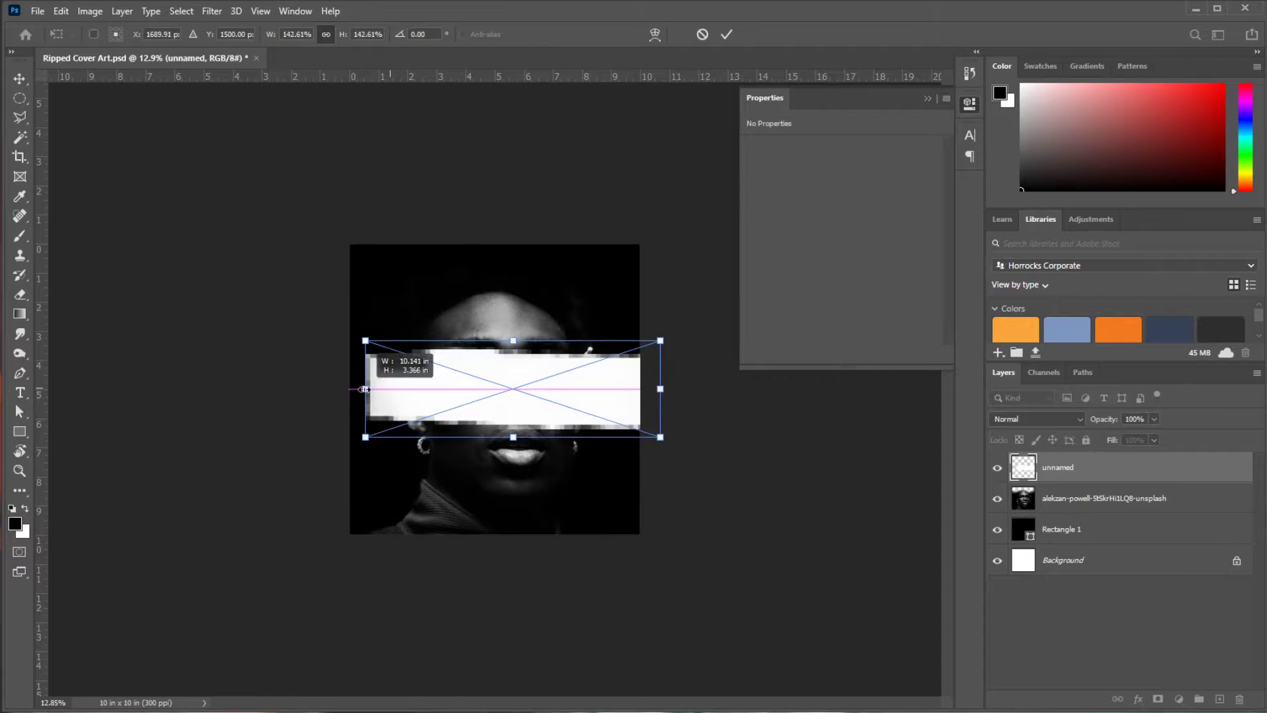
{"action": "left_click_drag", "start_coordinate": [399, 389], "coordinate": [345, 390]}
{"action": "key", "text": "Return"}
{"action": "key", "text": "v"}
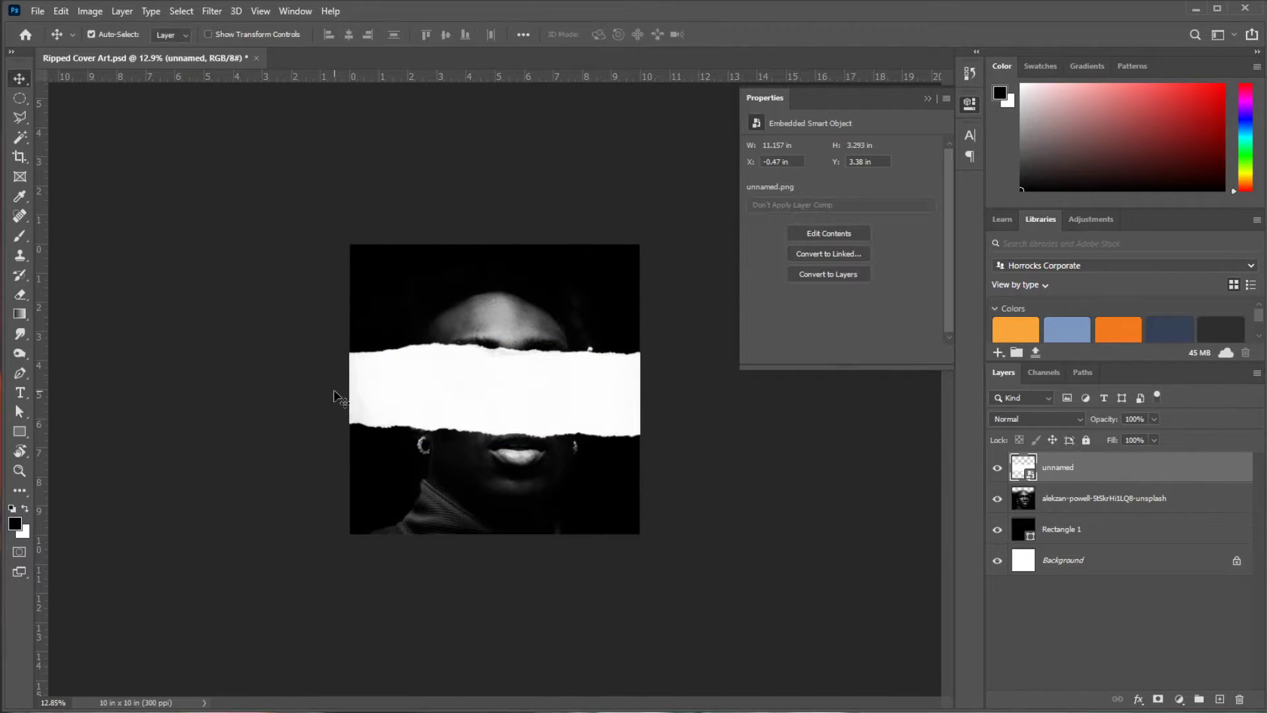
{"action": "key", "text": "shift+Up"}
{"action": "key", "text": "shift+Up"}
{"action": "key", "text": "shift+Up"}
{"action": "key", "text": "shift+Up"}
{"action": "key", "text": "shift+Up"}
{"action": "key", "text": "shift+Up"}
{"action": "key", "text": "shift+Up"}
{"action": "key", "text": "shift+Up"}
{"action": "key", "text": "shift+Up"}
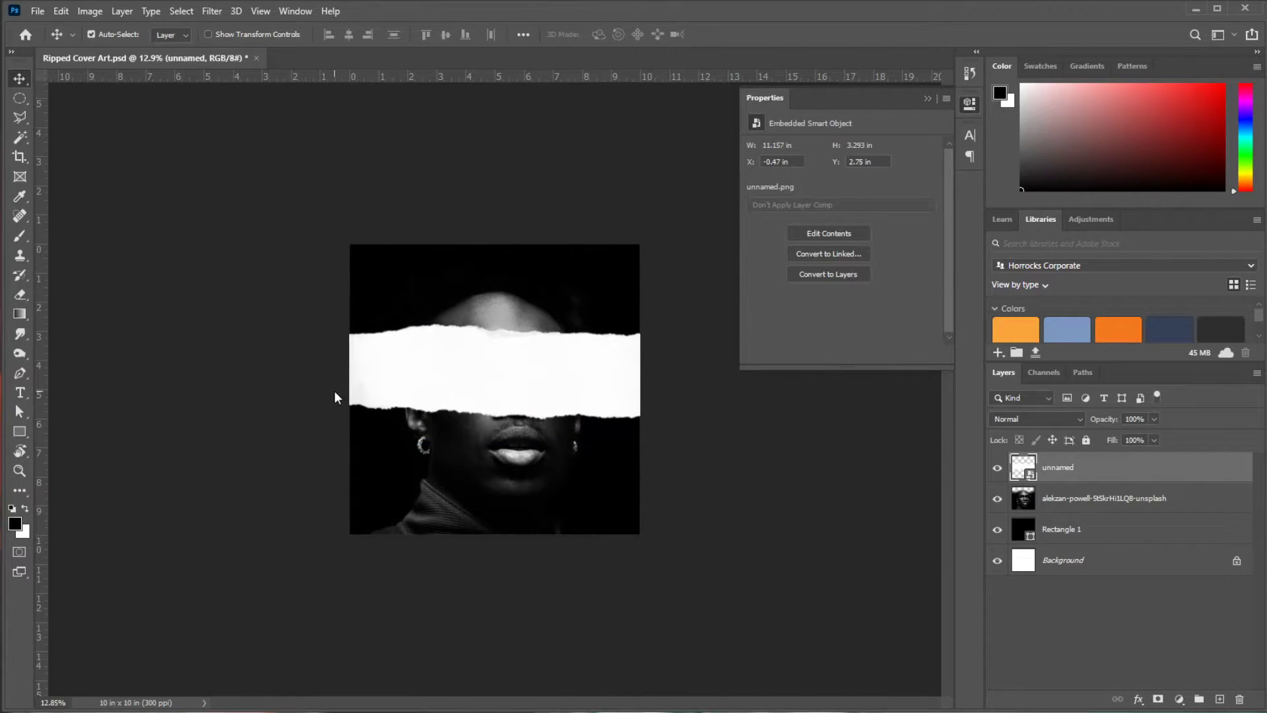
{"action": "key", "text": "shift+Up"}
{"action": "key", "text": "shift+Down"}
{"action": "key", "text": "Up"}
- Magic-wand the black areas and invert the selection to just the white torn strip
{"action": "key", "text": "w"}
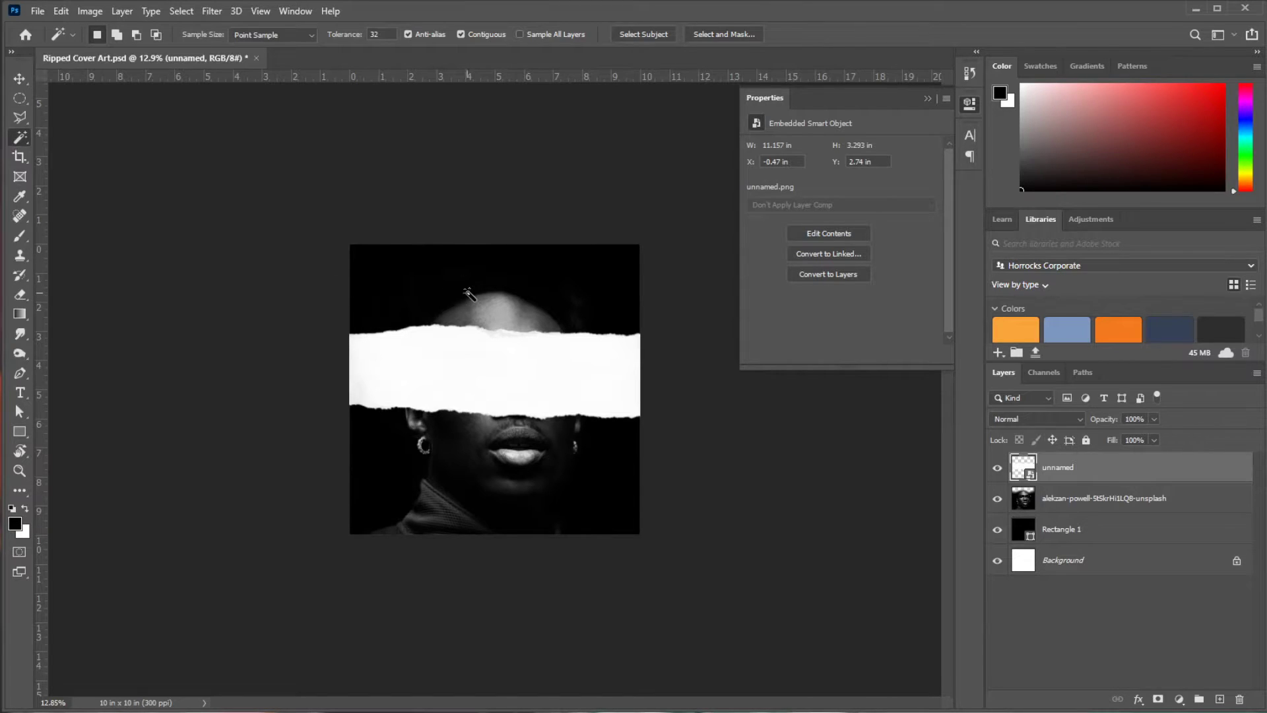
{"action": "left_click", "coordinate": [468, 292]}
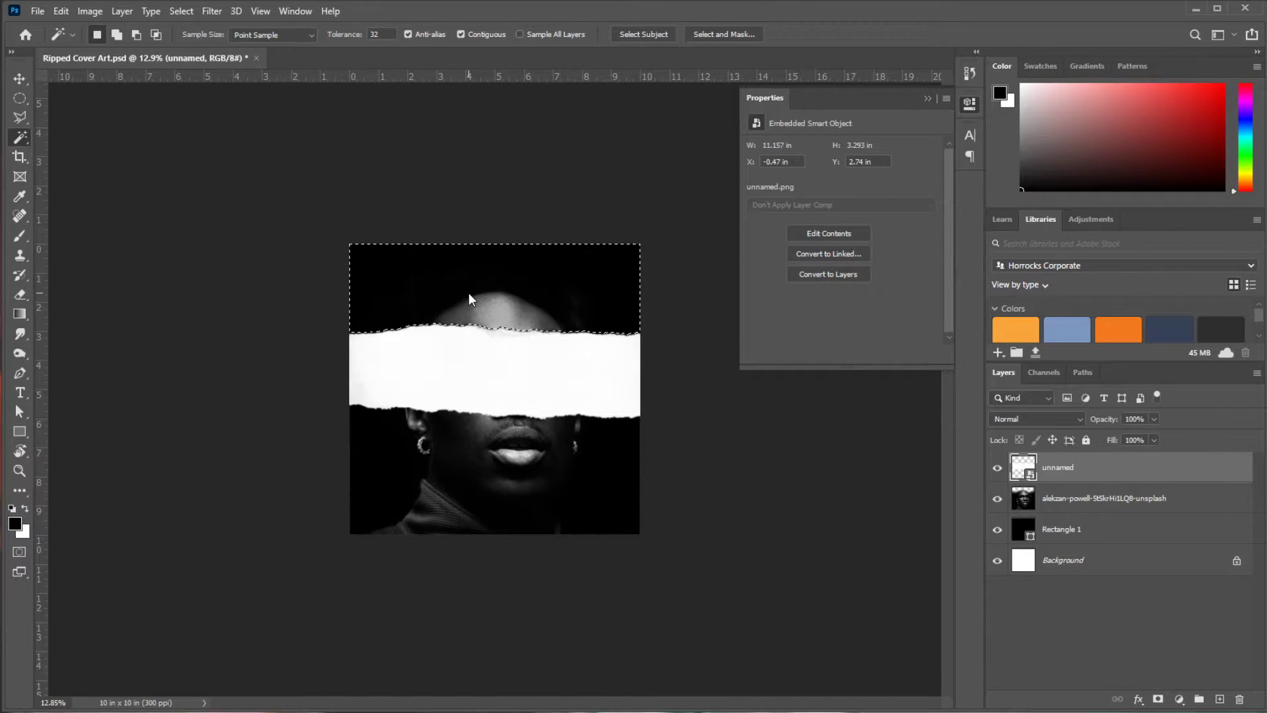
{"action": "right_click", "coordinate": [494, 444]}
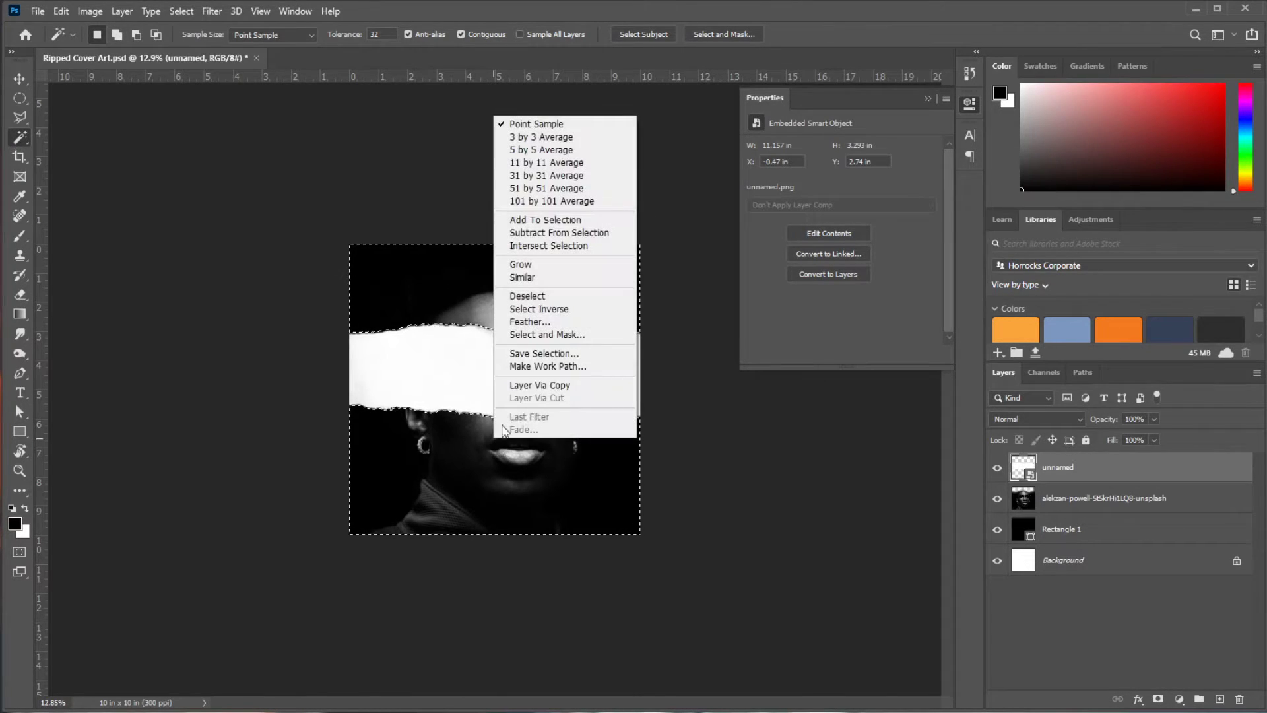
{"action": "left_click", "coordinate": [528, 308]}
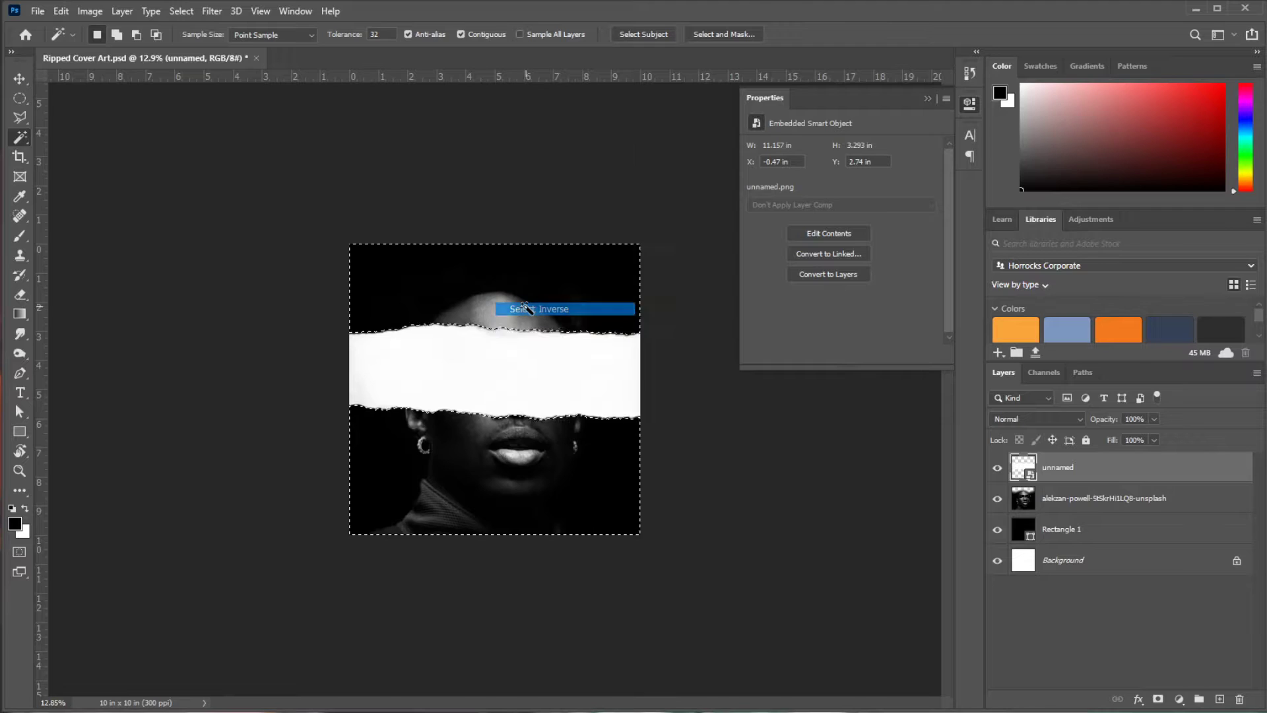
- Rasterize Rectangle 1 into a pixel layer
{"action": "left_click", "coordinate": [1066, 502]}
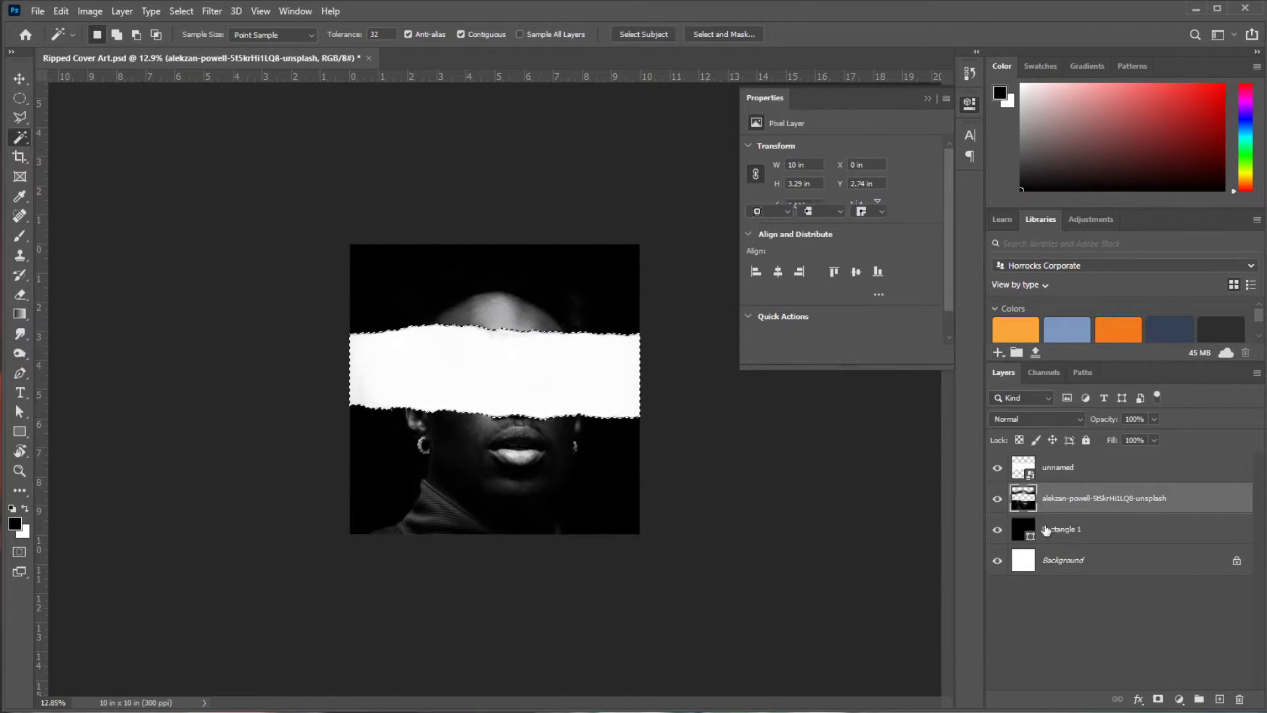
{"action": "left_click", "coordinate": [1046, 531]}
{"action": "left_click", "coordinate": [19, 296]}
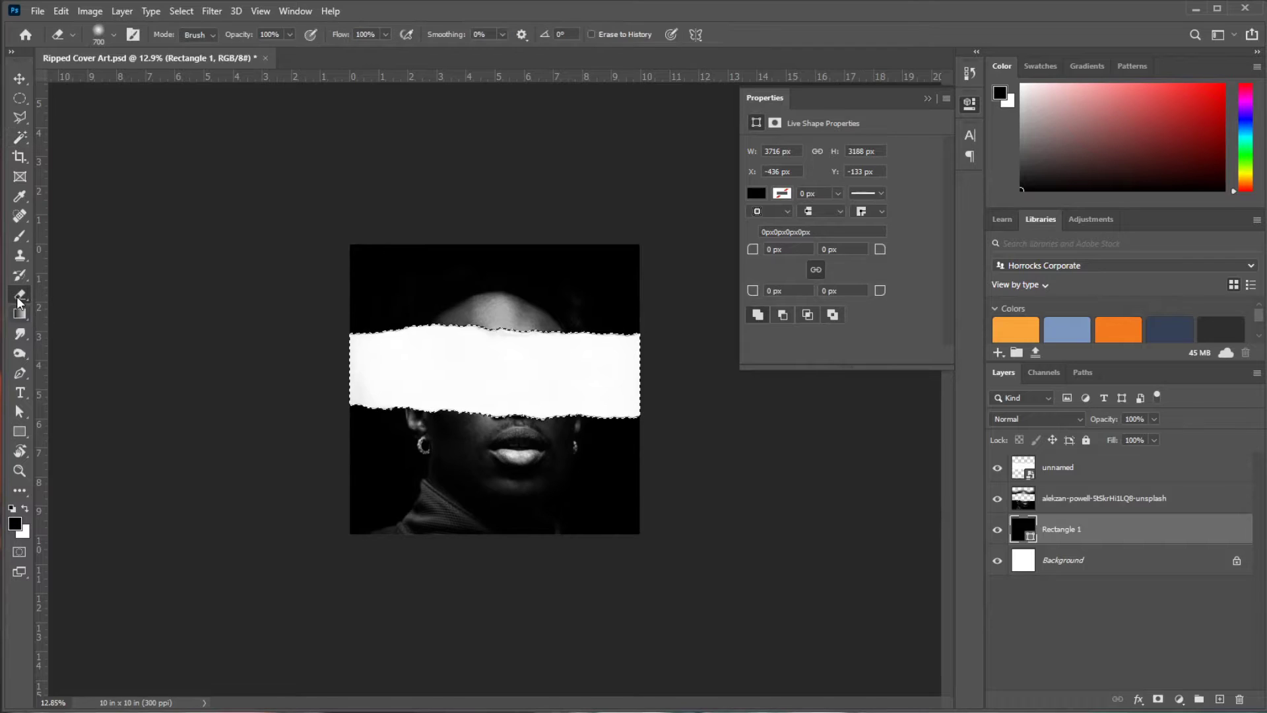
{"action": "left_click", "coordinate": [446, 373]}
{"action": "left_click", "coordinate": [574, 275]}
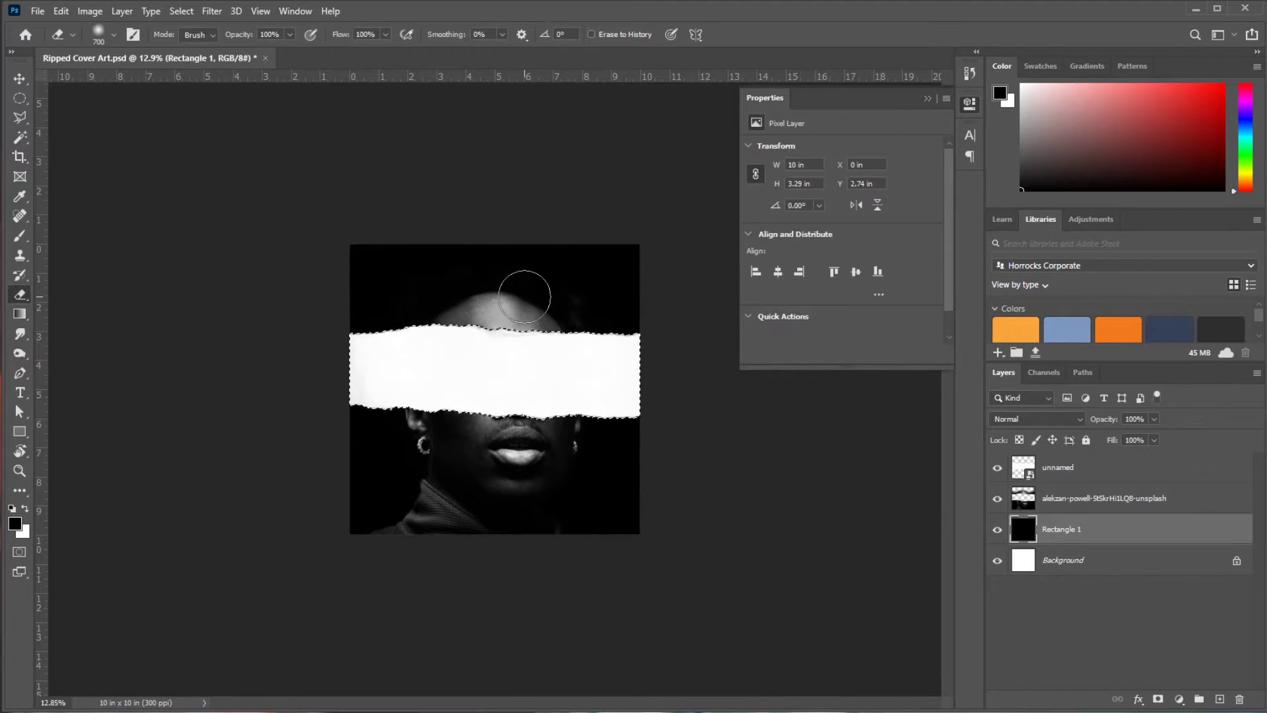
- Deselect and move the torn-paper layer beneath Rectangle 1
{"action": "key", "text": "m"}
{"action": "key", "text": "ctrl+d"}
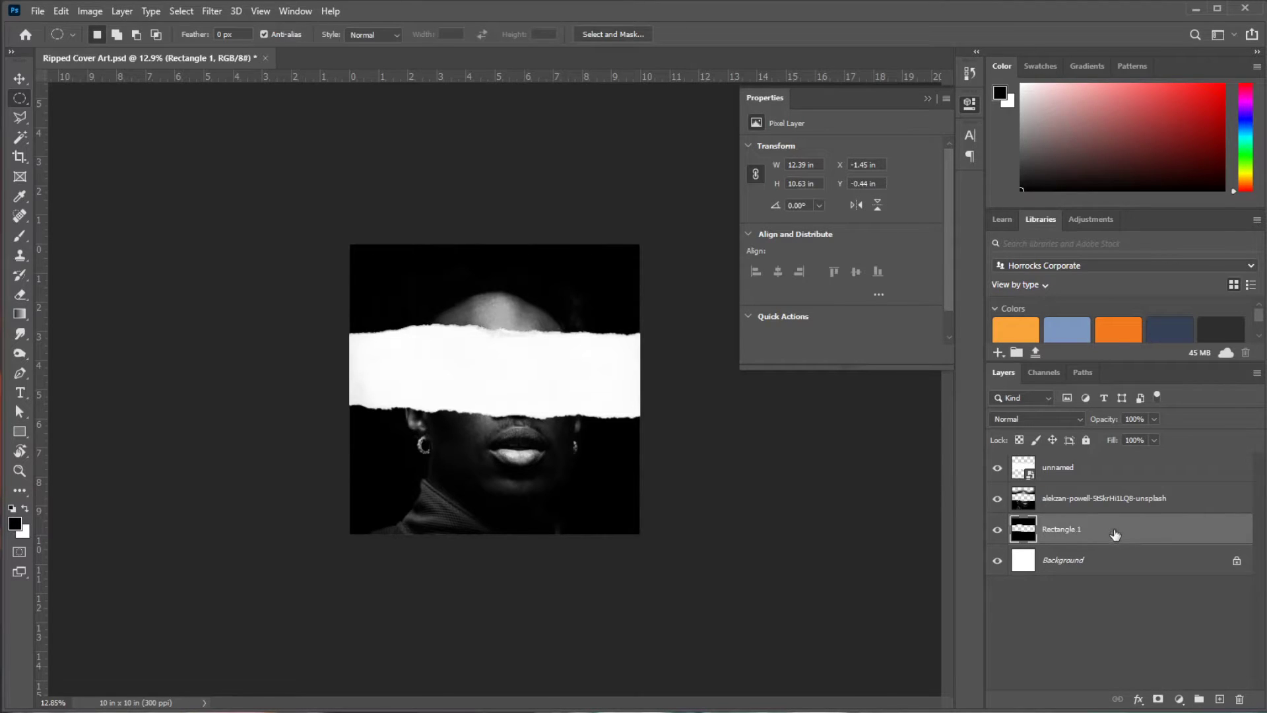
{"action": "left_click_drag", "start_coordinate": [1098, 480], "coordinate": [1090, 539]}
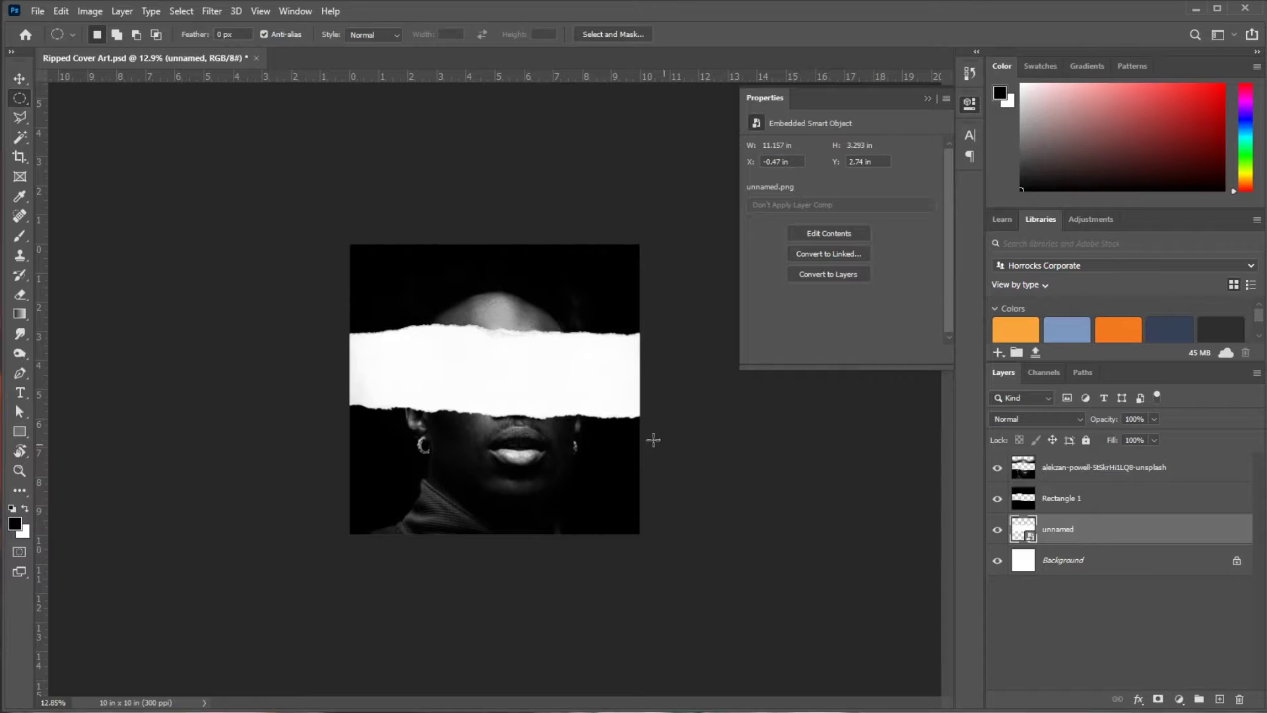
- Move the torn strip up toward the forehead and rotate it about -1.44°
{"action": "key", "text": "v"}
{"action": "left_click_drag", "start_coordinate": [579, 405], "coordinate": [581, 336]}
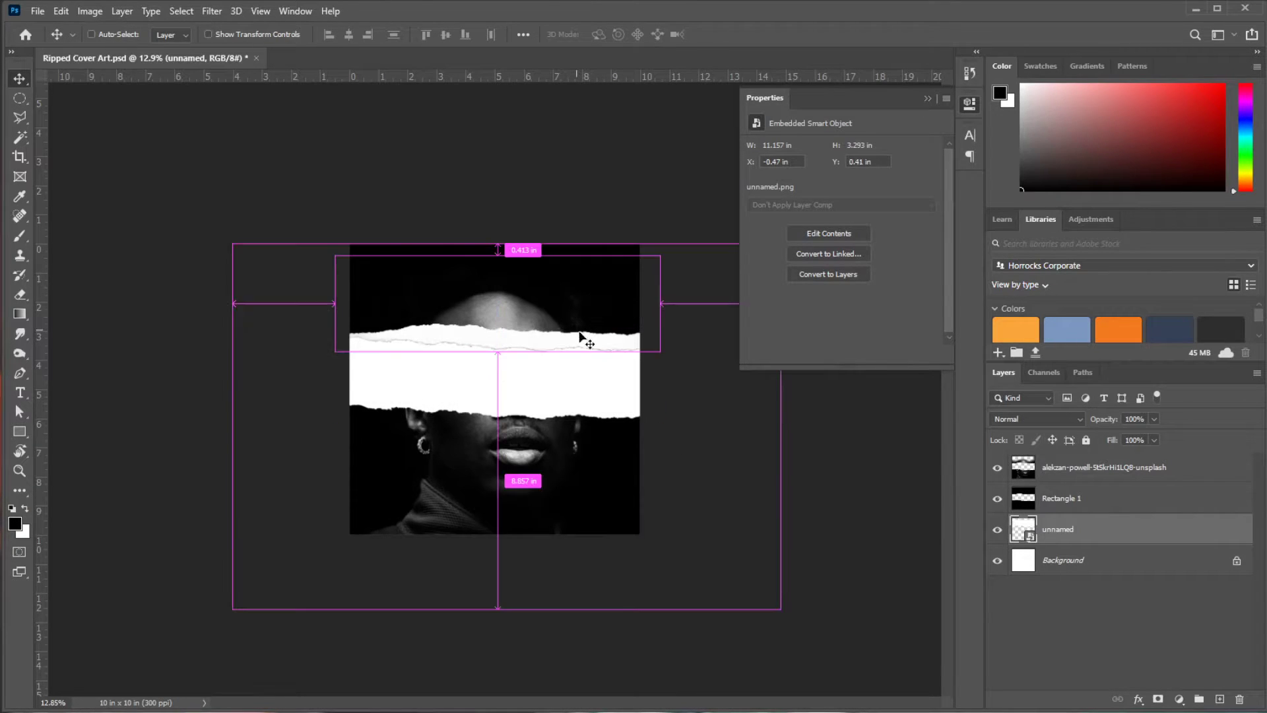
{"action": "key", "text": "ctrl+t"}
{"action": "left_click_drag", "start_coordinate": [670, 359], "coordinate": [681, 360]}
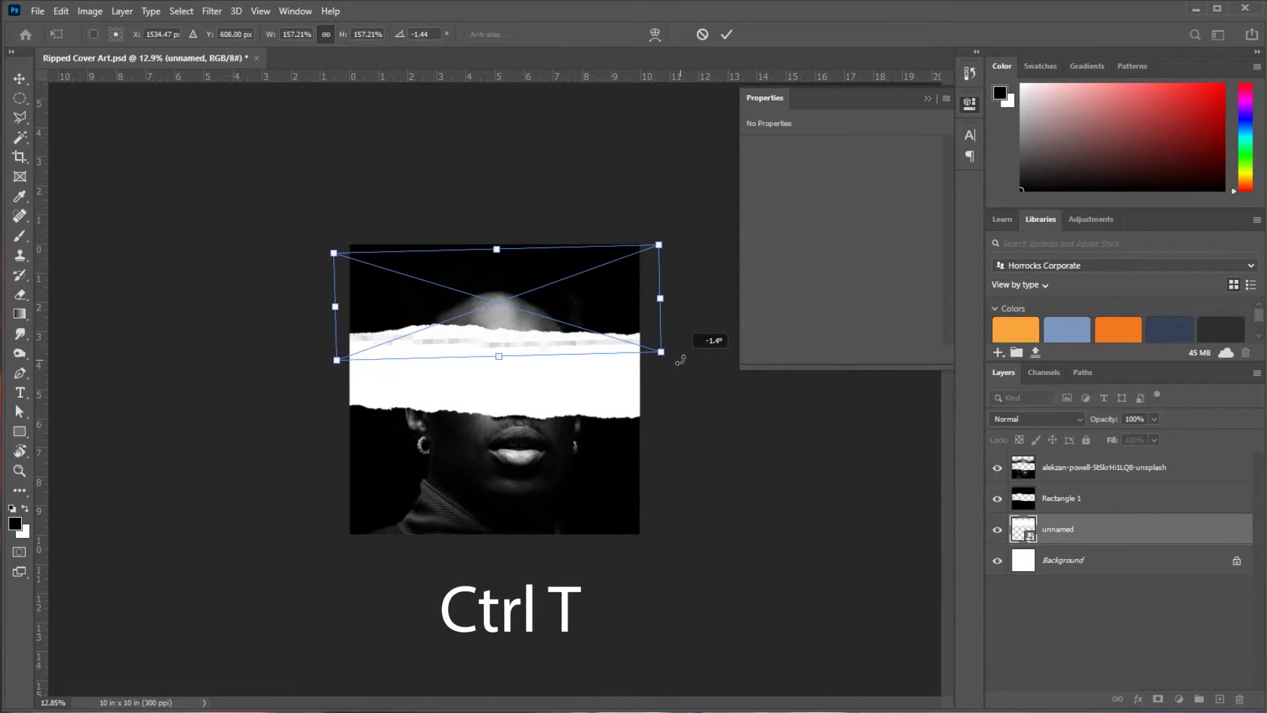
{"action": "key", "text": "Return"}
- Nudge the strip higher to Y 0.18 in, refine its tilt, and duplicate its layer
{"action": "key", "text": "shift+Up"}
{"action": "key", "text": "shift+Up"}
{"action": "key", "text": "shift+Up"}
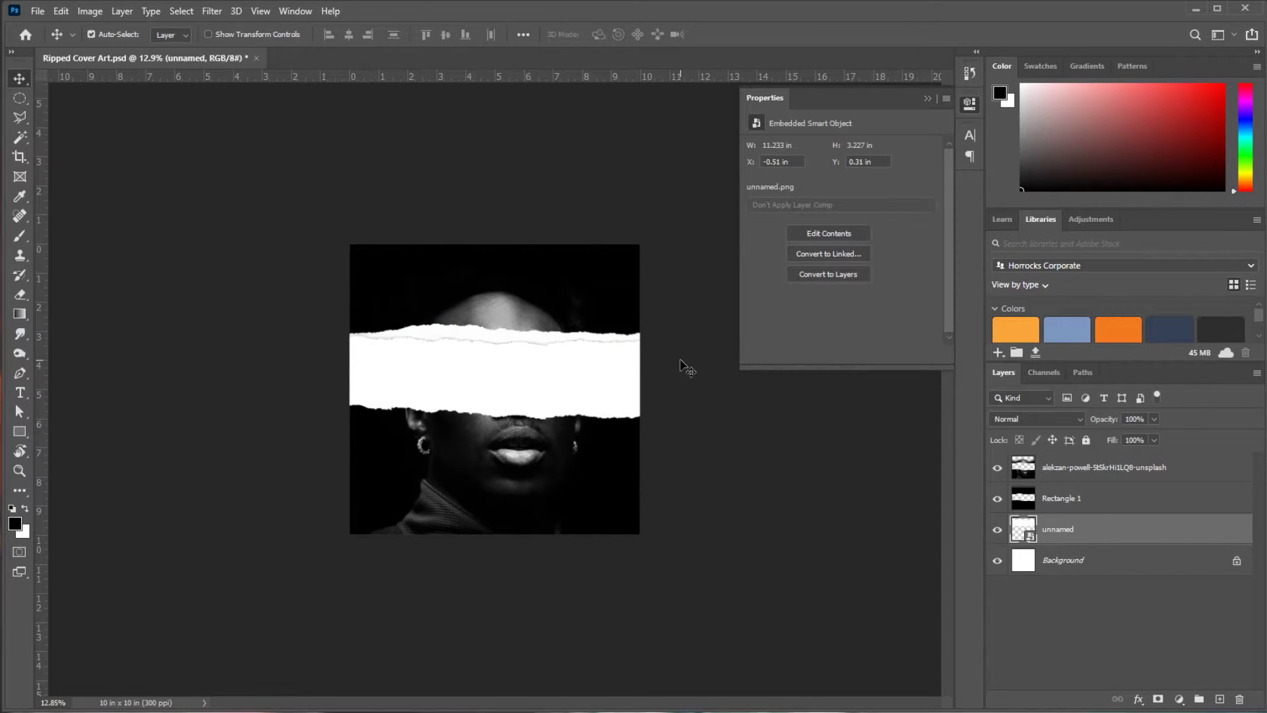
{"action": "key", "text": "shift+Up"}
{"action": "key", "text": "shift+Up"}
{"action": "key", "text": "ctrl+t"}
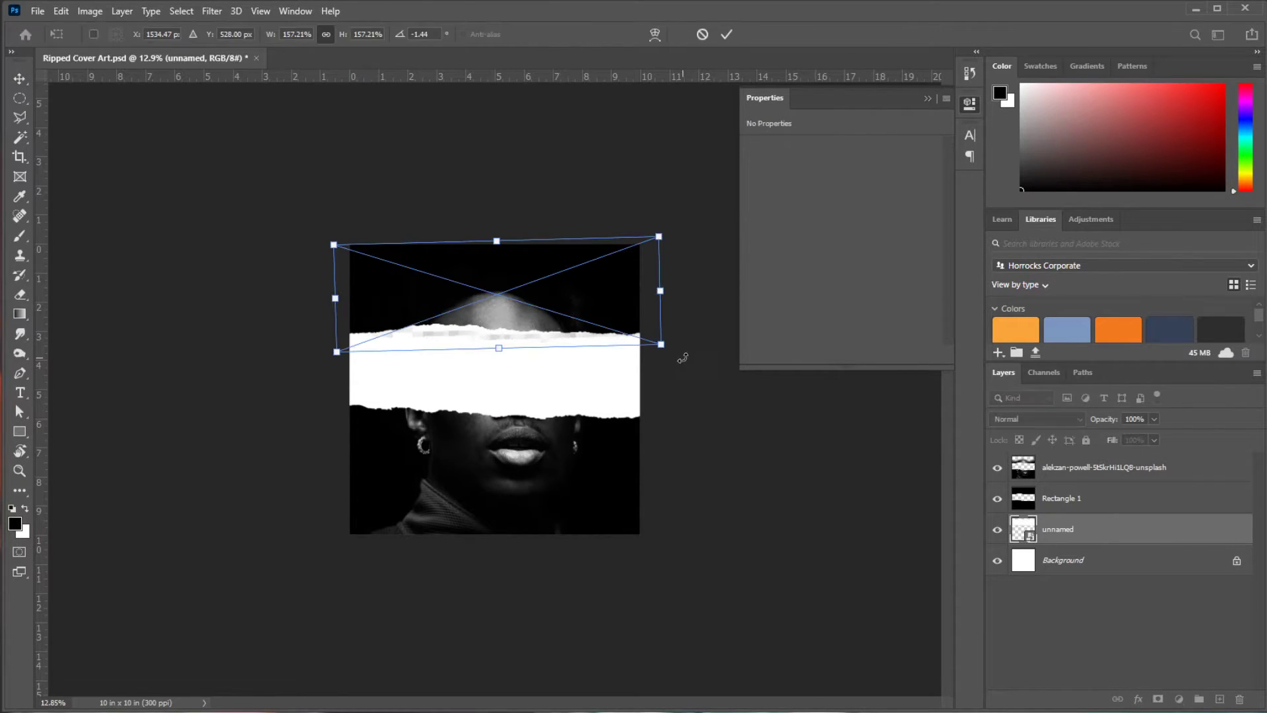
{"action": "left_click_drag", "start_coordinate": [684, 356], "coordinate": [685, 357]}
{"action": "key", "text": "Return"}
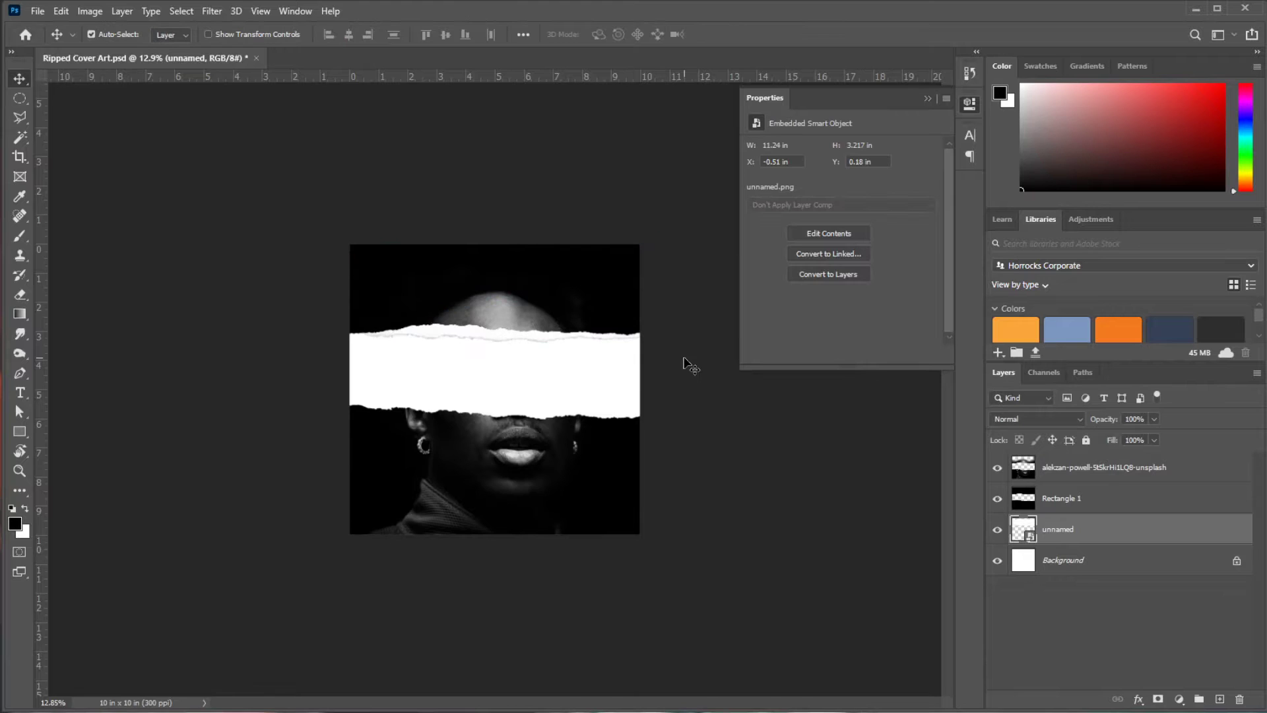
{"action": "left_click_drag", "start_coordinate": [1091, 532], "coordinate": [1220, 699]}
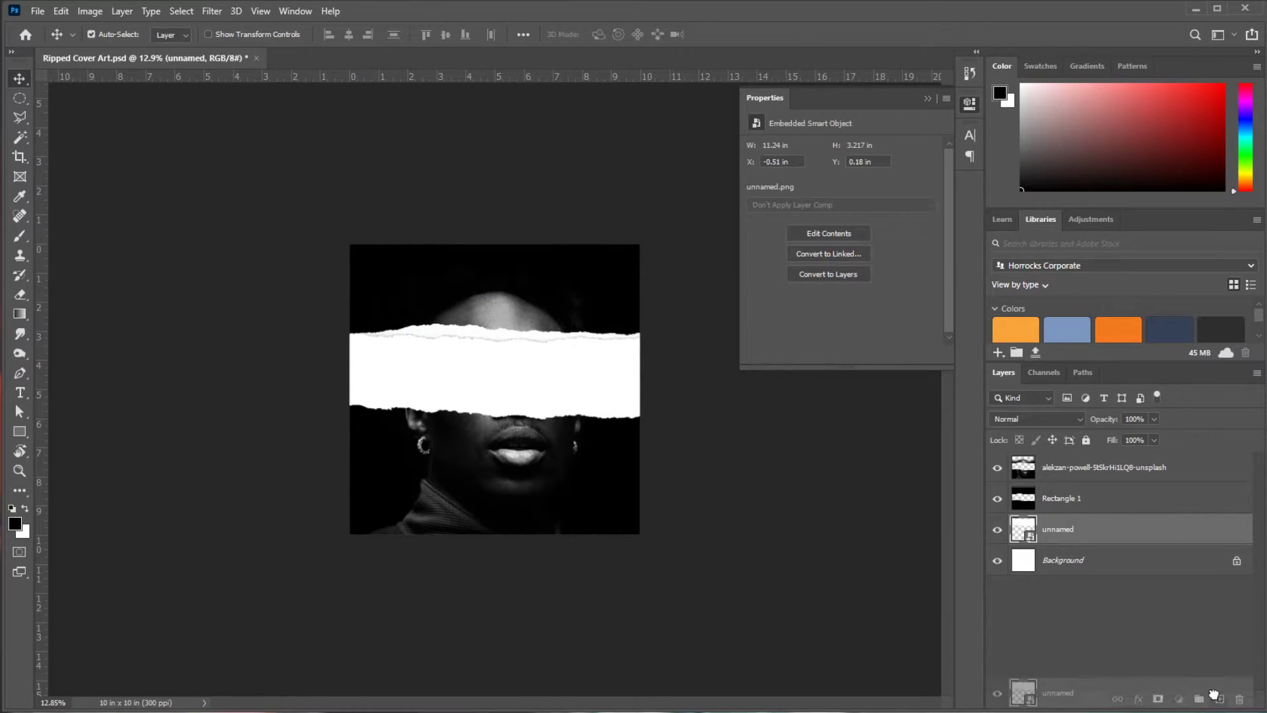
- Move the duplicate strip down to Y 5.22 in and rotate it to 2.39°
{"action": "key", "text": "ctrl+t"}
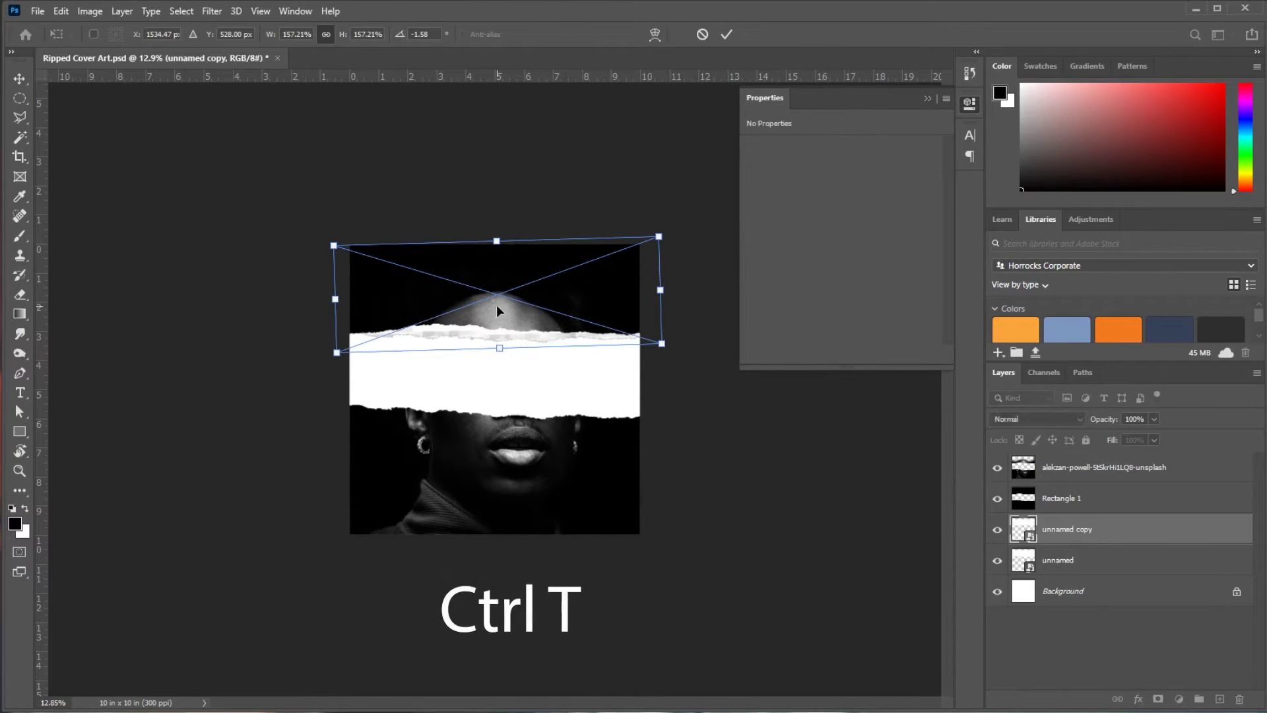
{"action": "left_click_drag", "start_coordinate": [496, 308], "coordinate": [491, 467]}
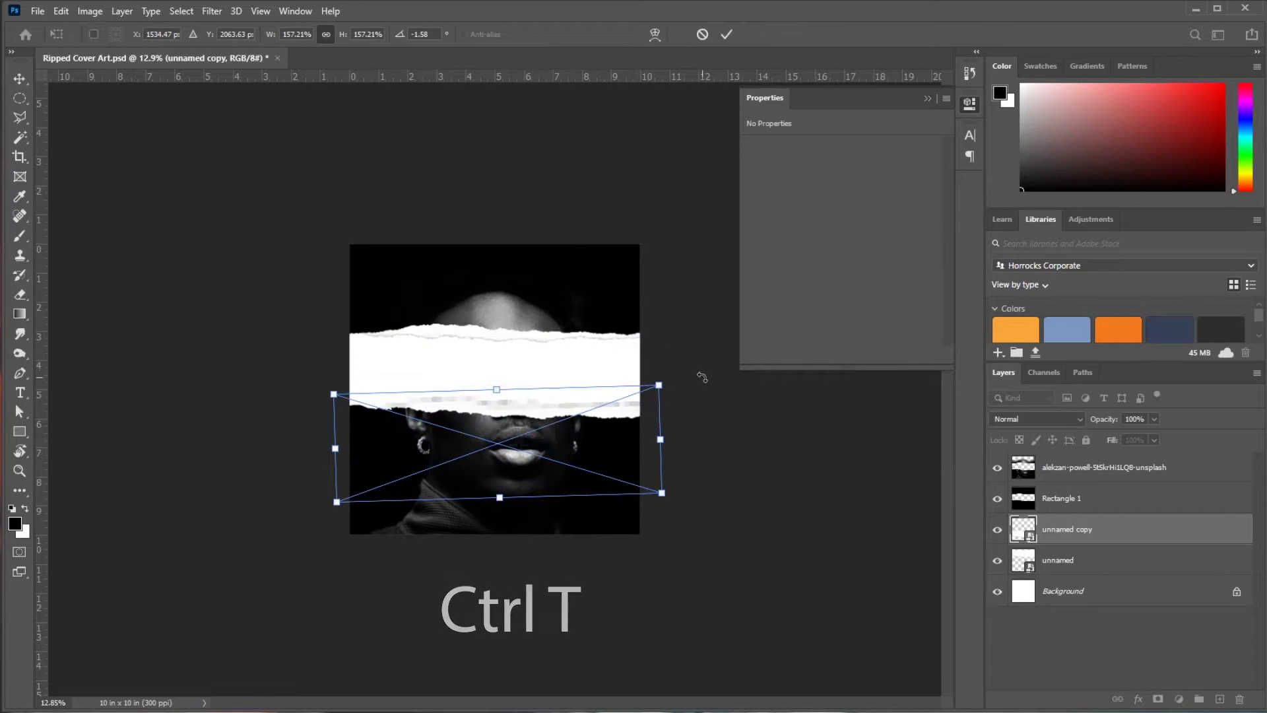
{"action": "left_click_drag", "start_coordinate": [672, 374], "coordinate": [677, 387]}
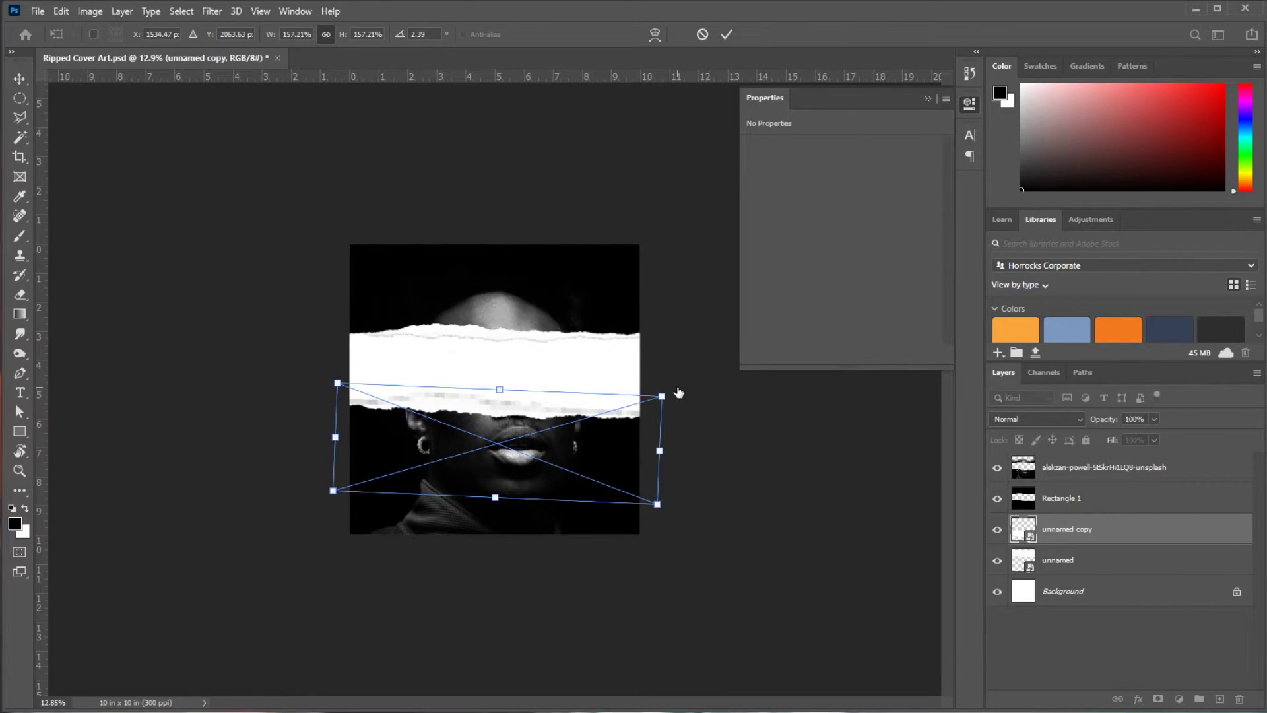
{"action": "key", "text": "Return"}
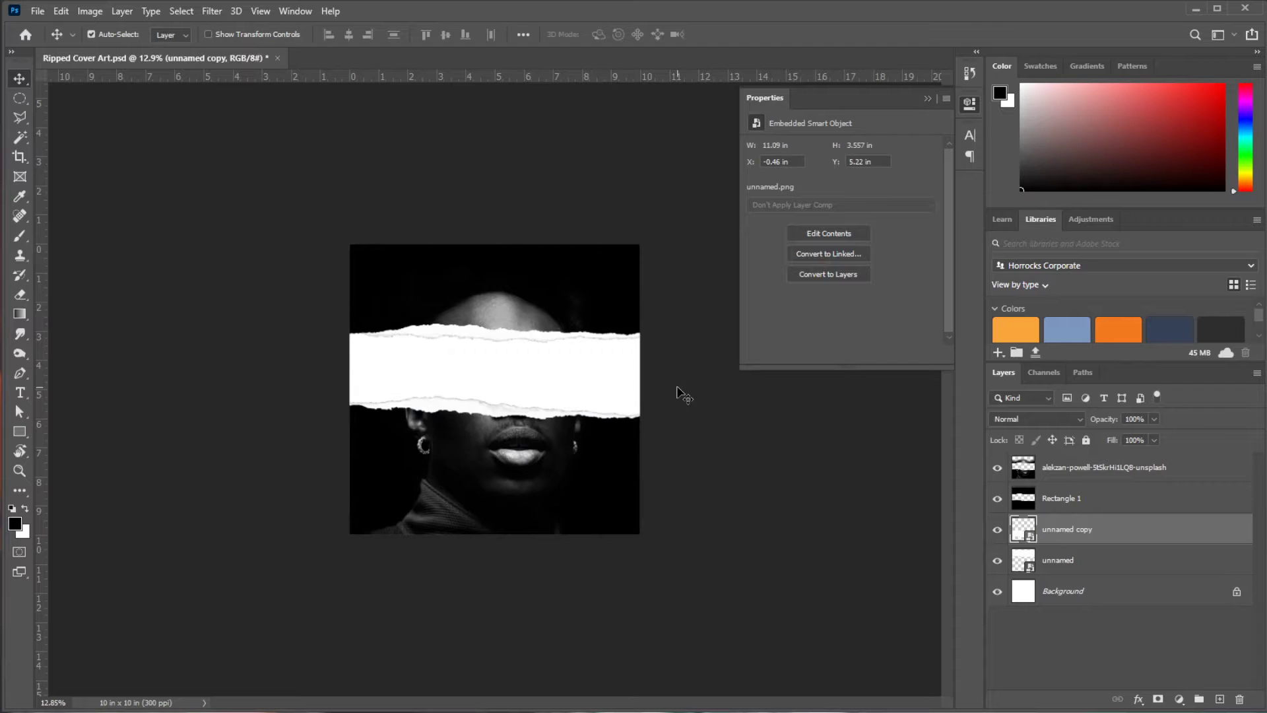
- Draw a #7b0000 dark red rectangle band above the Background, then drop in a paper texture image
{"action": "left_click", "coordinate": [1058, 594]}
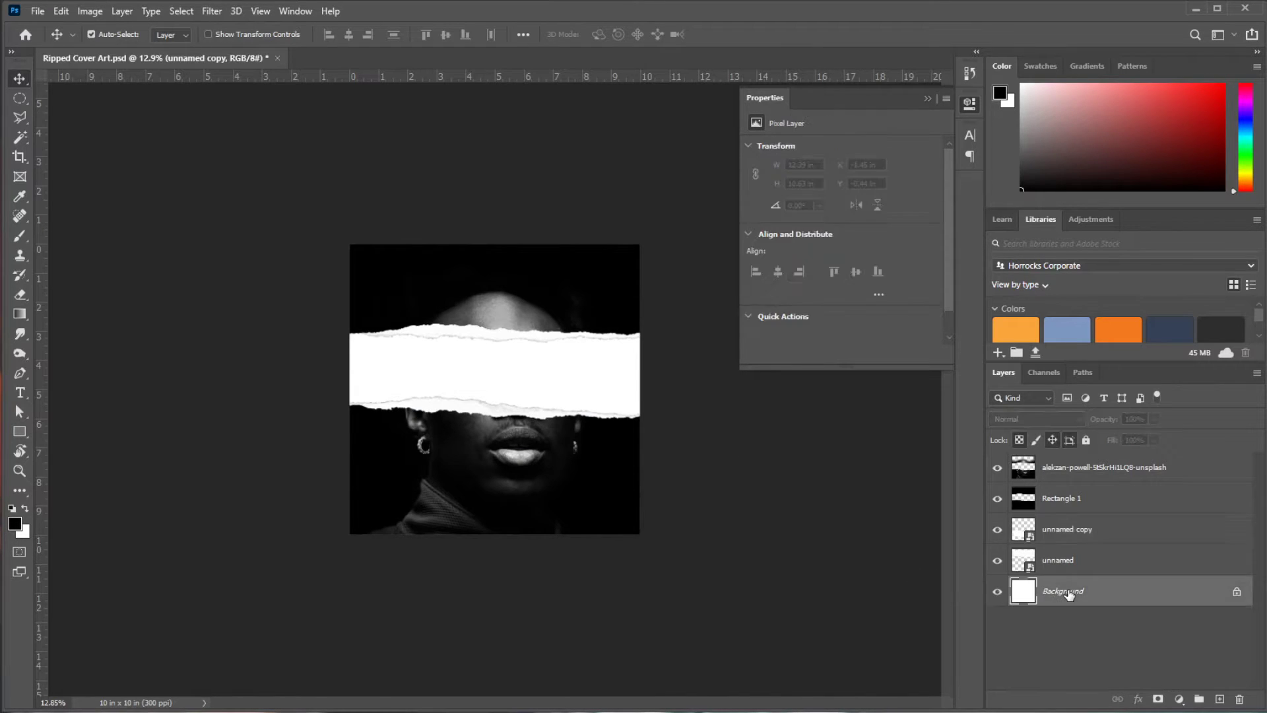
{"action": "key", "text": "u"}
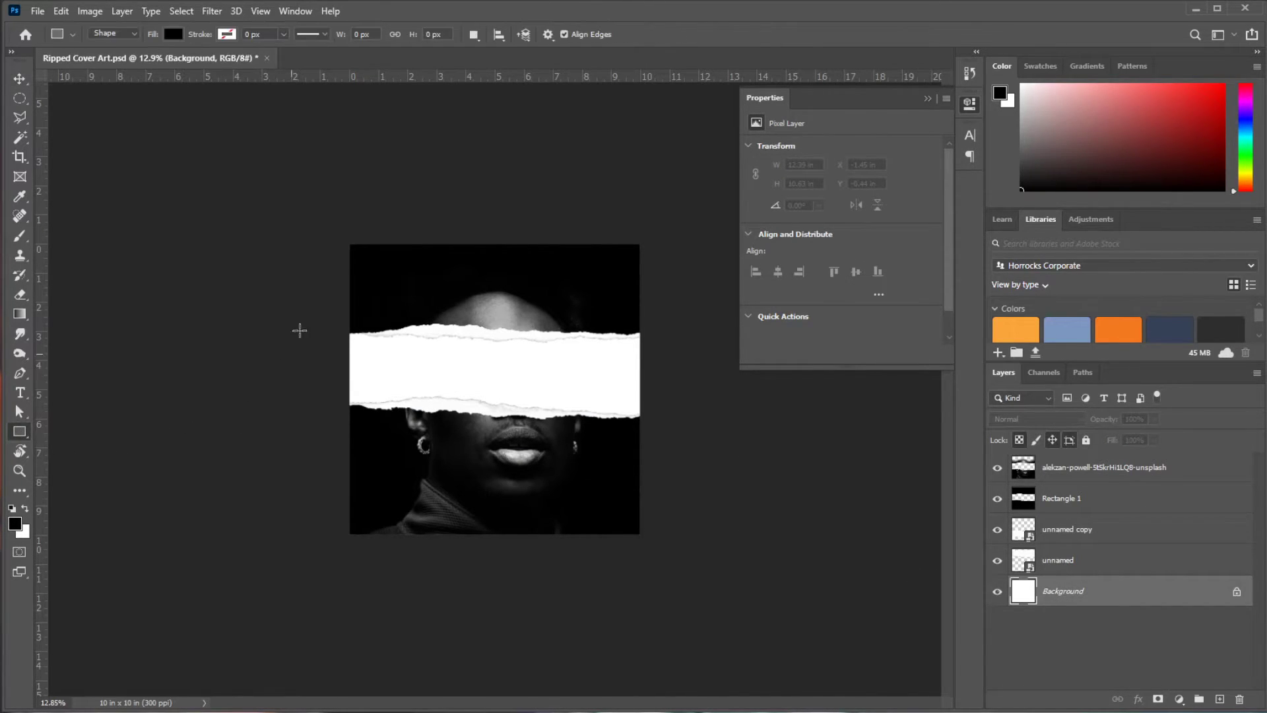
{"action": "left_click_drag", "start_coordinate": [307, 294], "coordinate": [660, 449]}
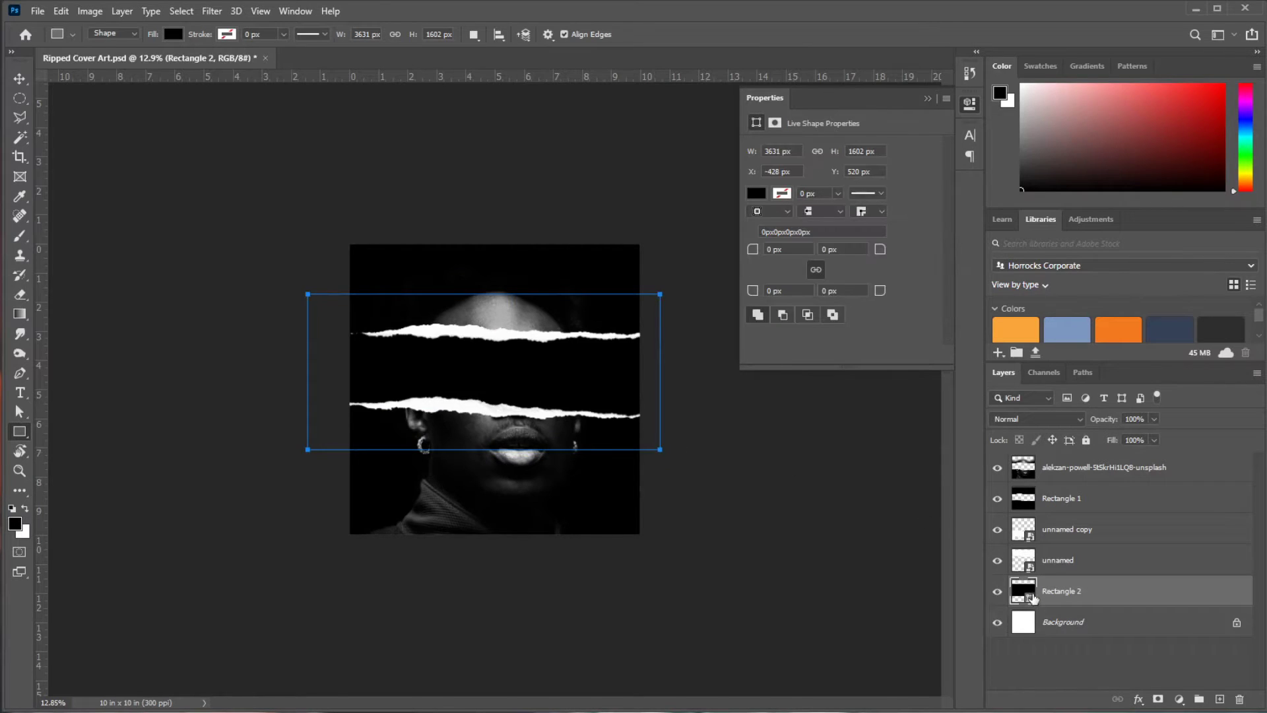
{"action": "double_click", "coordinate": [1024, 591]}
{"action": "left_click_drag", "start_coordinate": [956, 417], "coordinate": [979, 435]}
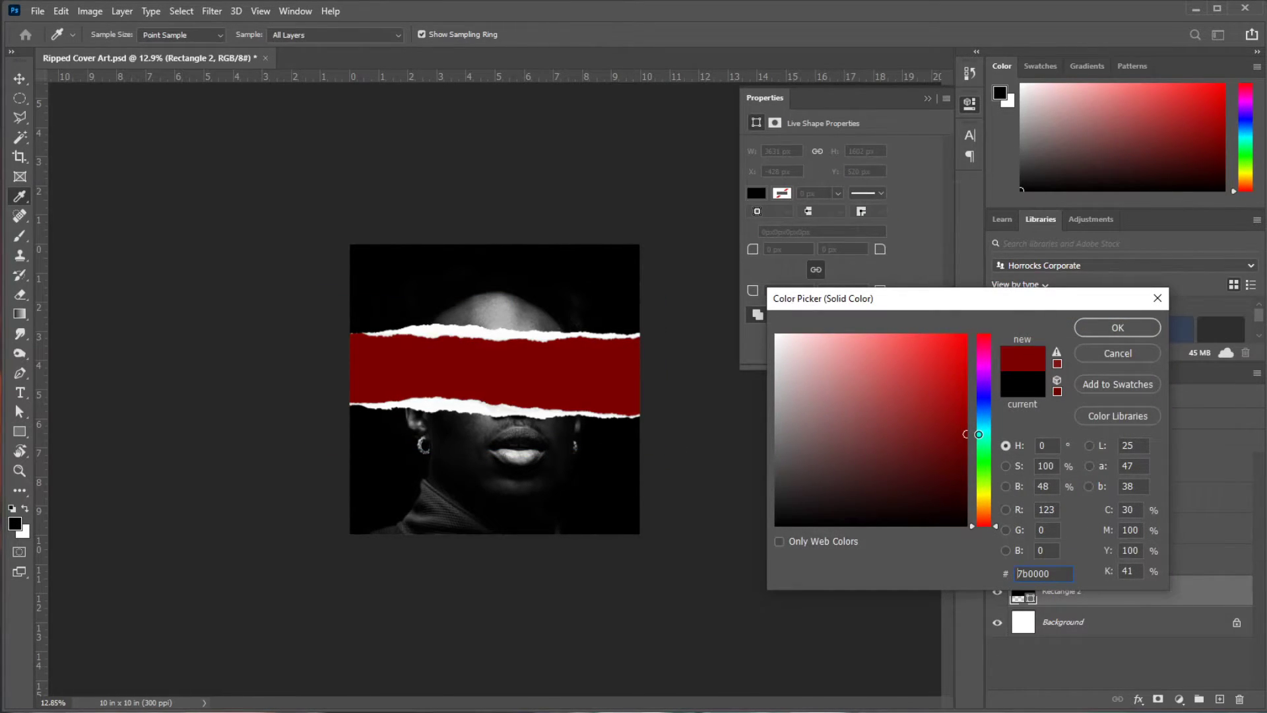
{"action": "left_click", "coordinate": [1089, 330]}
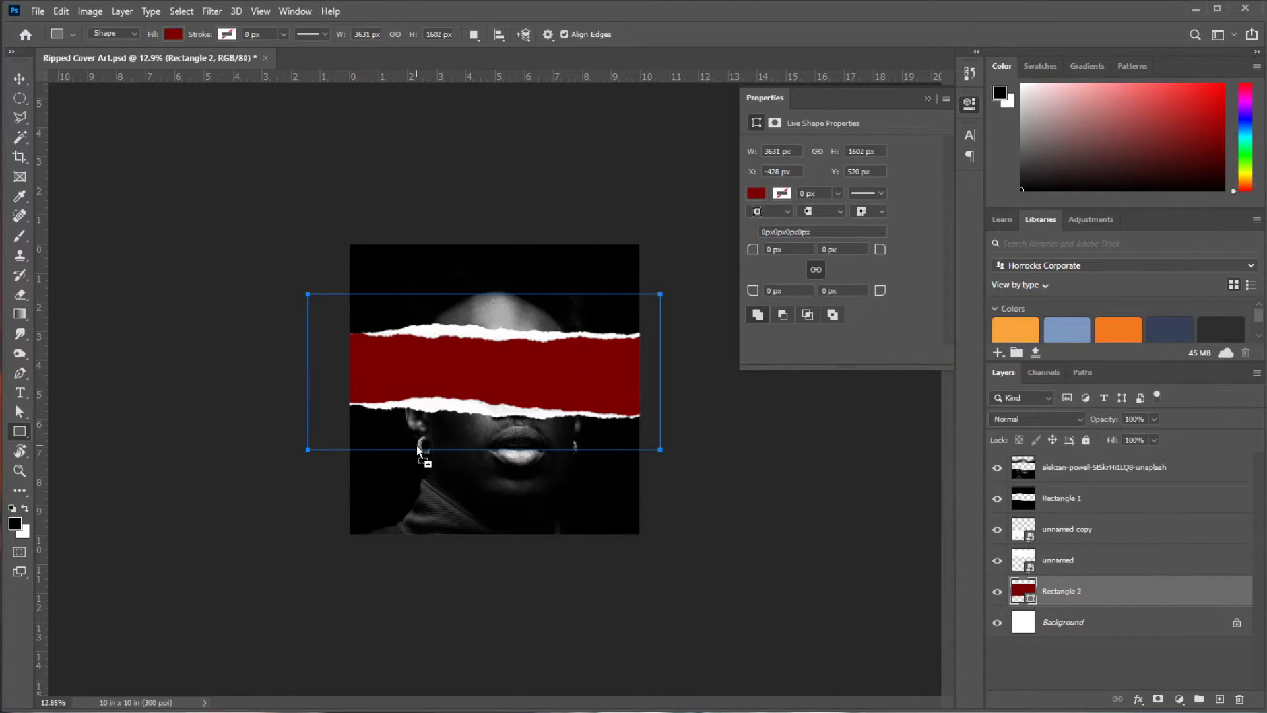
{"action": "left_click_drag", "start_coordinate": [417, 450], "coordinate": [418, 452]}
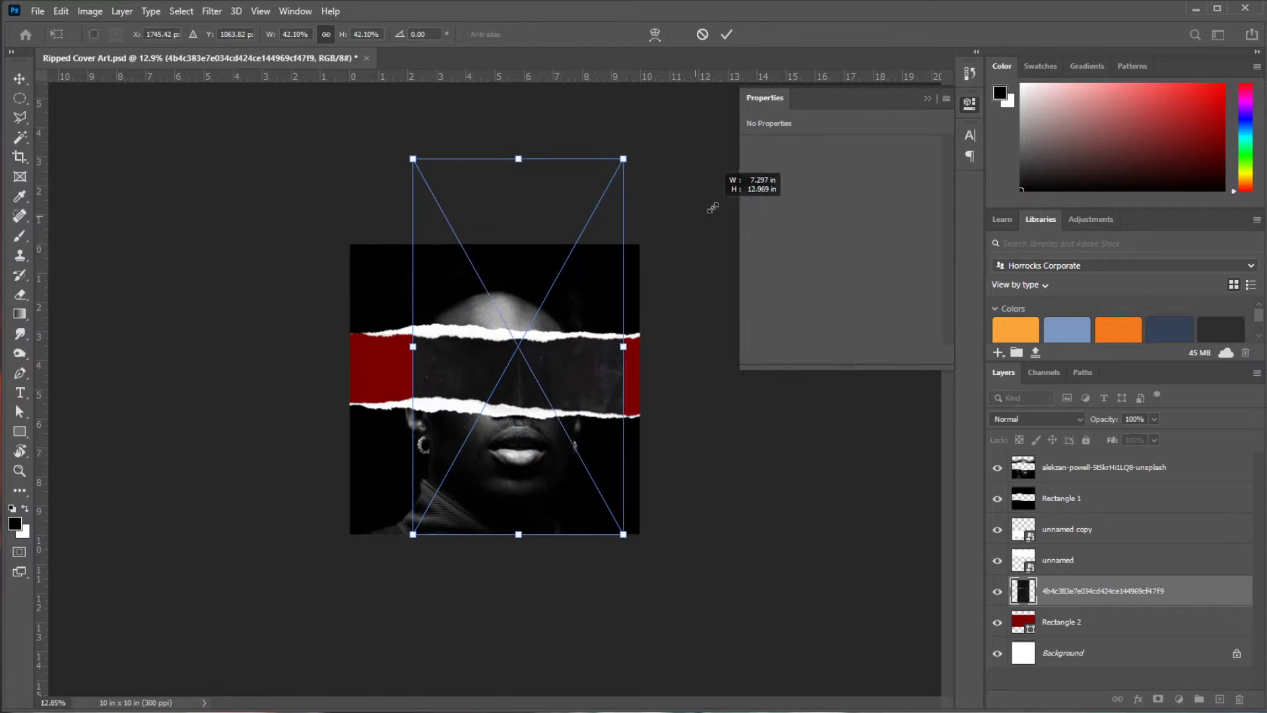
- Scale the paper texture to cover the whole canvas
{"action": "left_click_drag", "start_coordinate": [577, 245], "coordinate": [724, 198]}
{"action": "left_click_drag", "start_coordinate": [410, 328], "coordinate": [350, 328]}
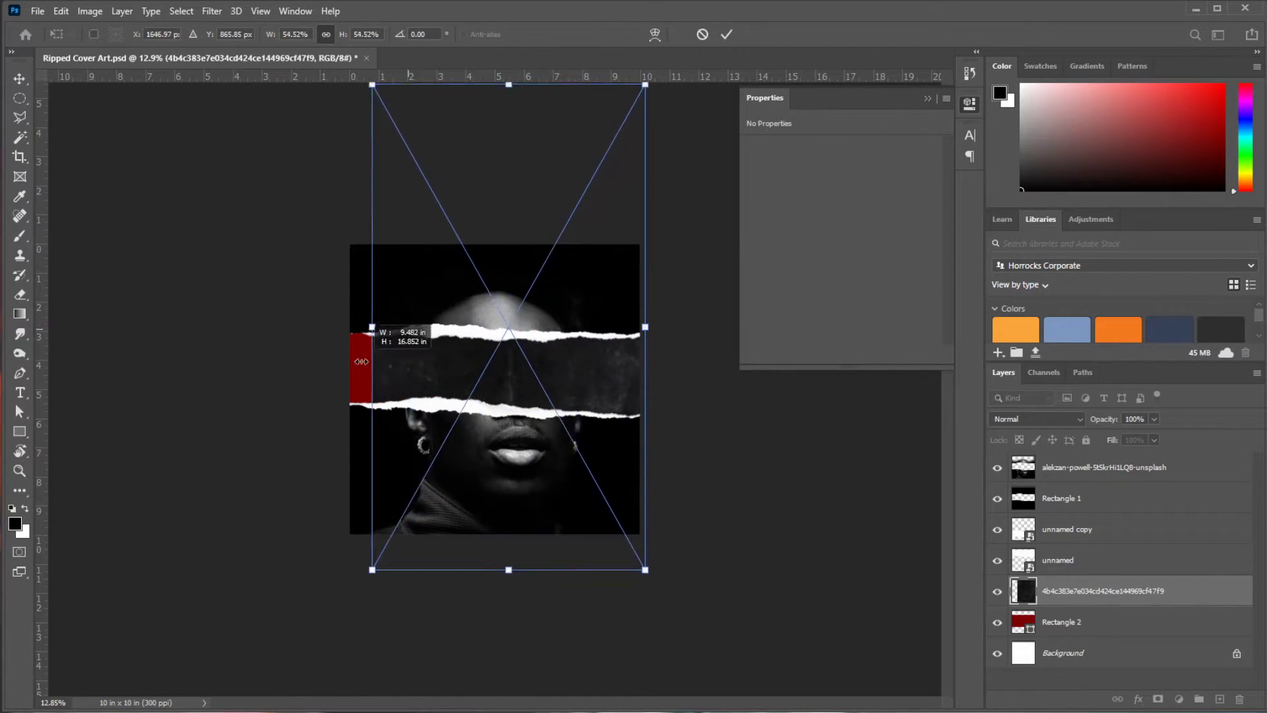
{"action": "key", "text": "u"}
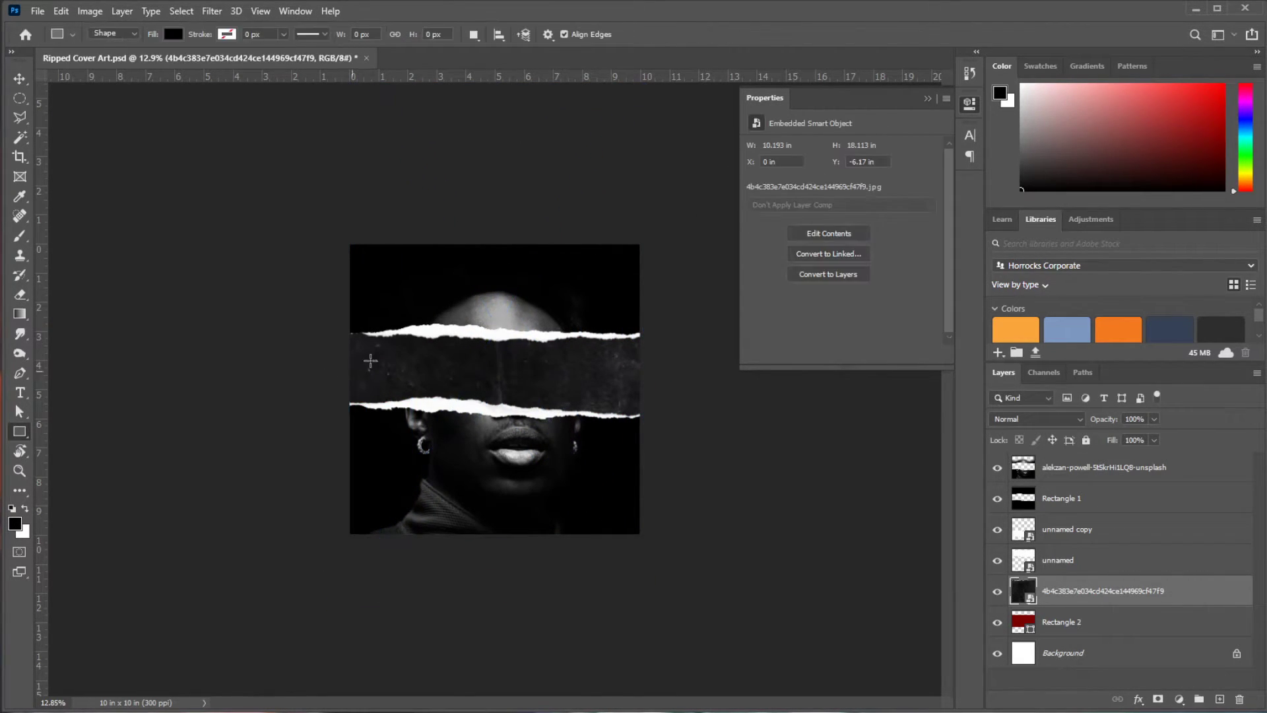
- Move the texture layer to the top, set it to Lighten, and shift it to Y -5.65 in
{"action": "left_click_drag", "start_coordinate": [1253, 606], "coordinate": [1127, 462]}
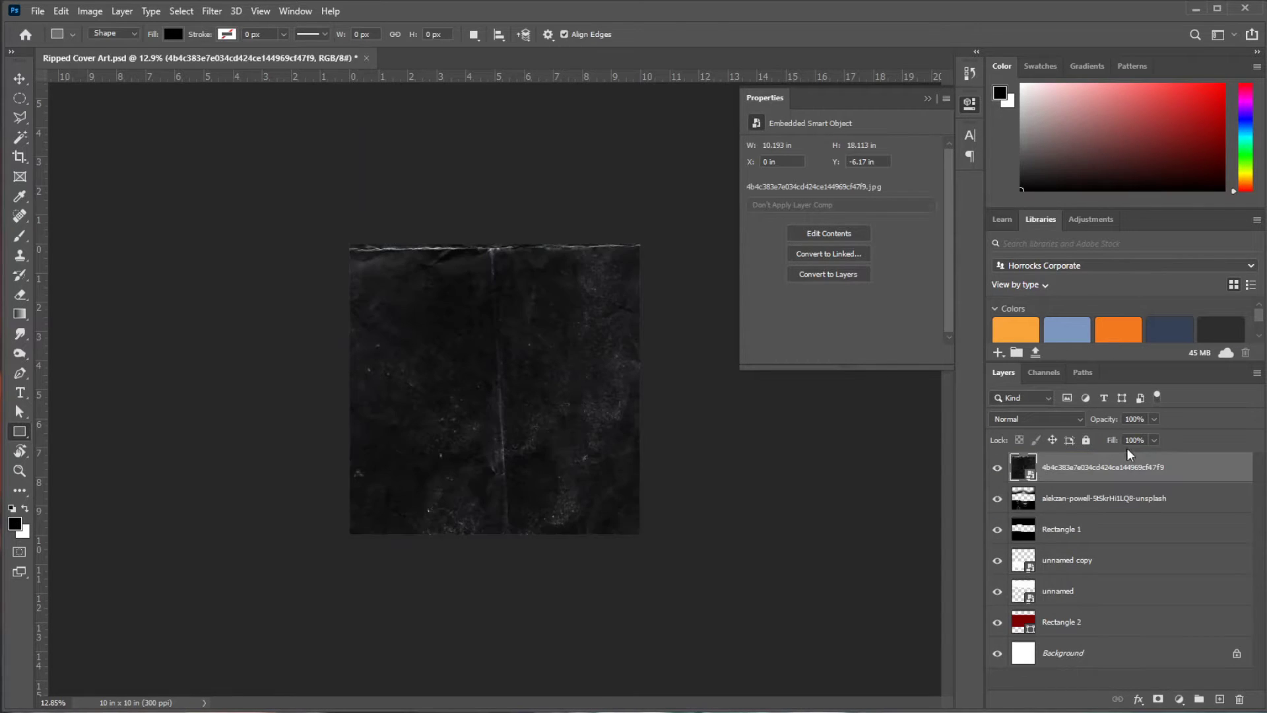
{"action": "left_click", "coordinate": [1036, 419]}
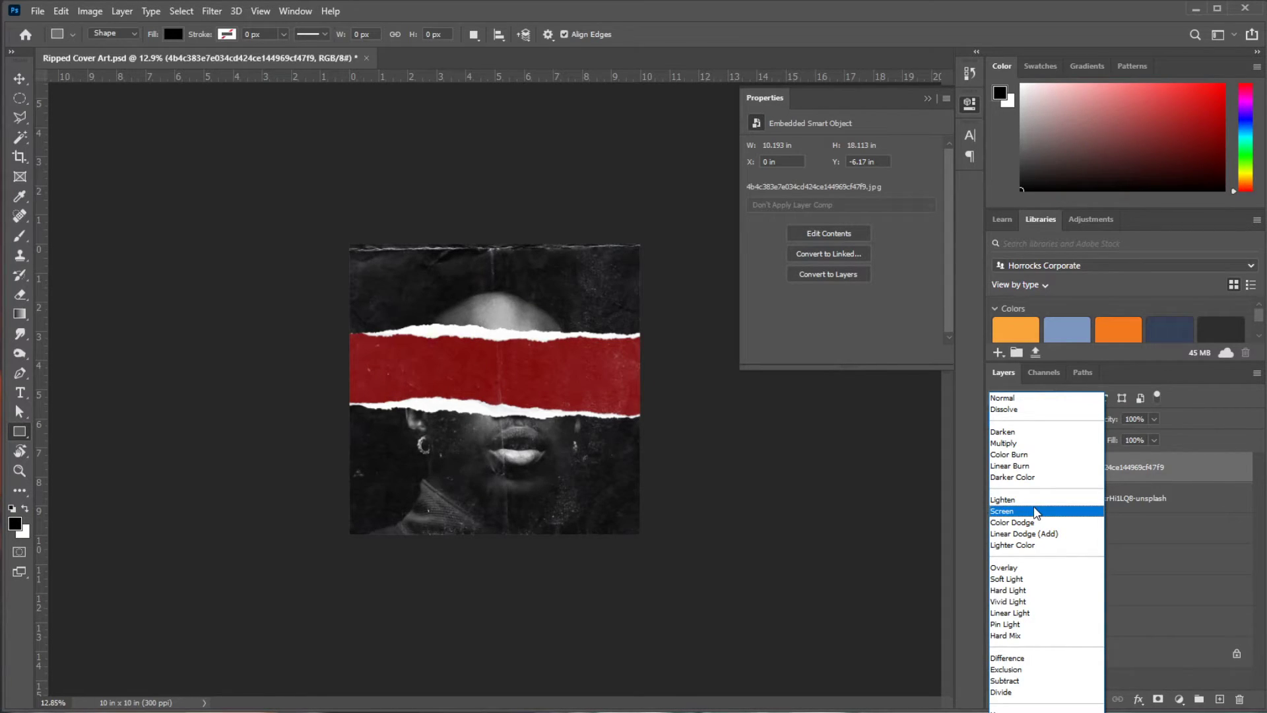
{"action": "left_click", "coordinate": [1034, 501]}
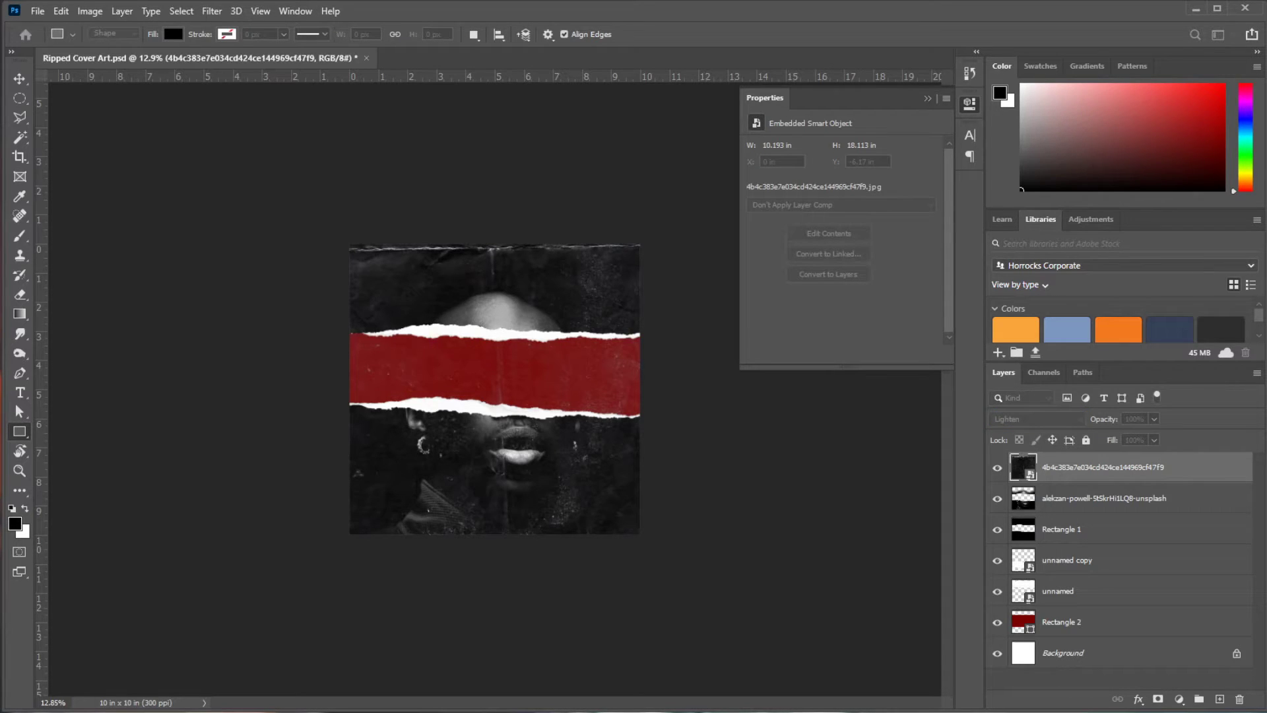
{"action": "key", "text": "Return"}
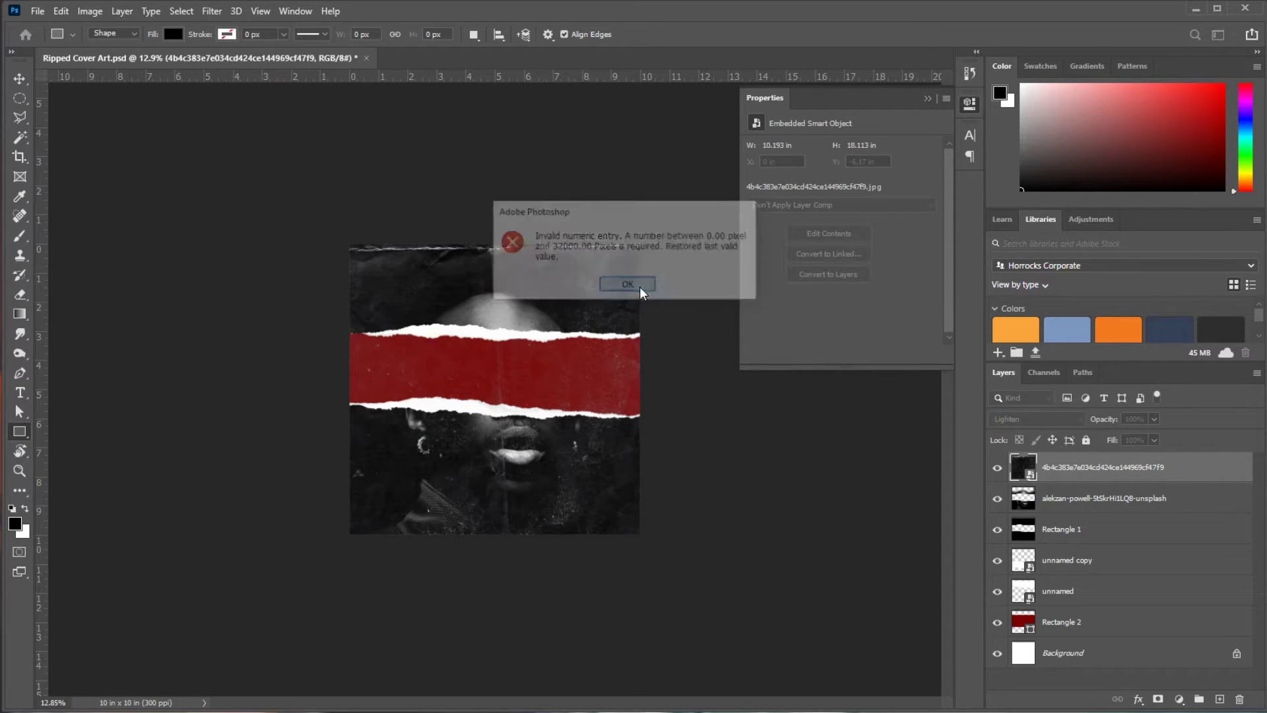
{"action": "key", "text": "v"}
{"action": "left_click_drag", "start_coordinate": [527, 282], "coordinate": [519, 298]}
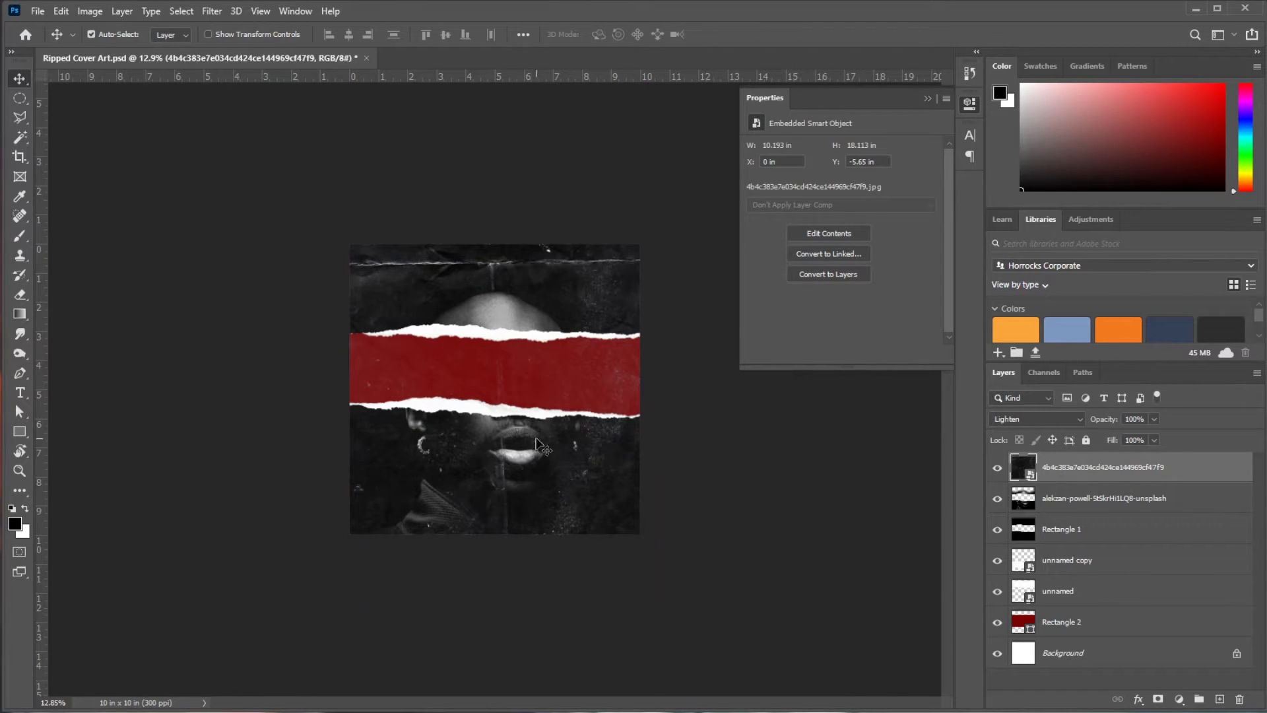
- Type the title COVER on the red band
{"action": "left_click", "coordinate": [1080, 618]}
{"action": "left_click", "coordinate": [497, 542]}
{"action": "key", "text": "t"}
{"action": "left_click", "coordinate": [404, 382]}
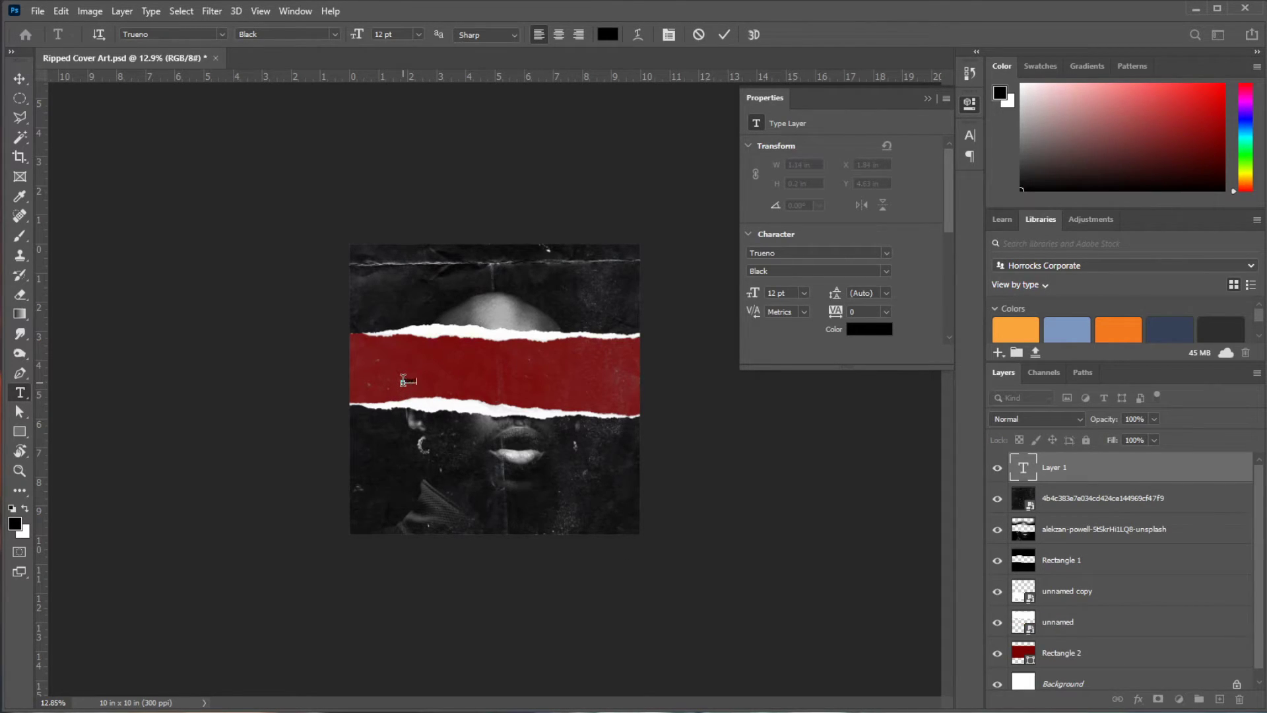
{"action": "type", "text": "COVER"}
- Enlarge COVER to 218.78 pt across the band and layer it beneath the torn strips
{"action": "key", "text": "ctrl+t"}
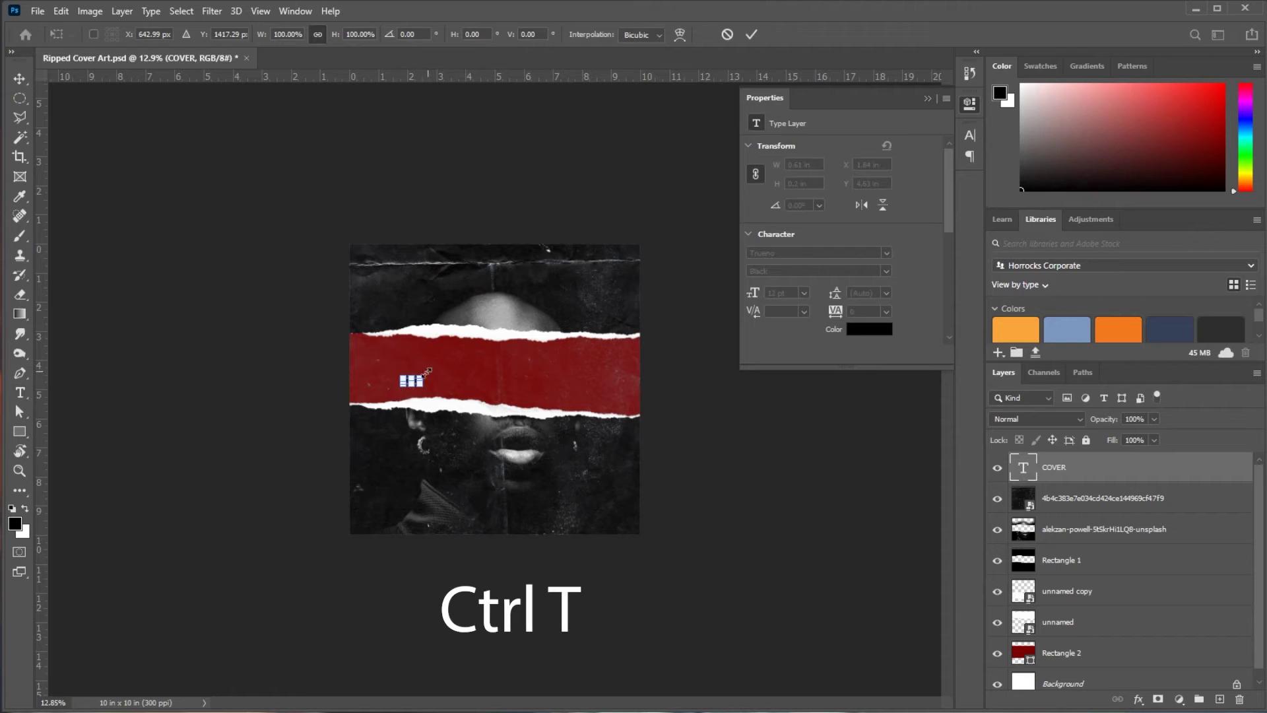
{"action": "left_click_drag", "start_coordinate": [426, 375], "coordinate": [680, 358]}
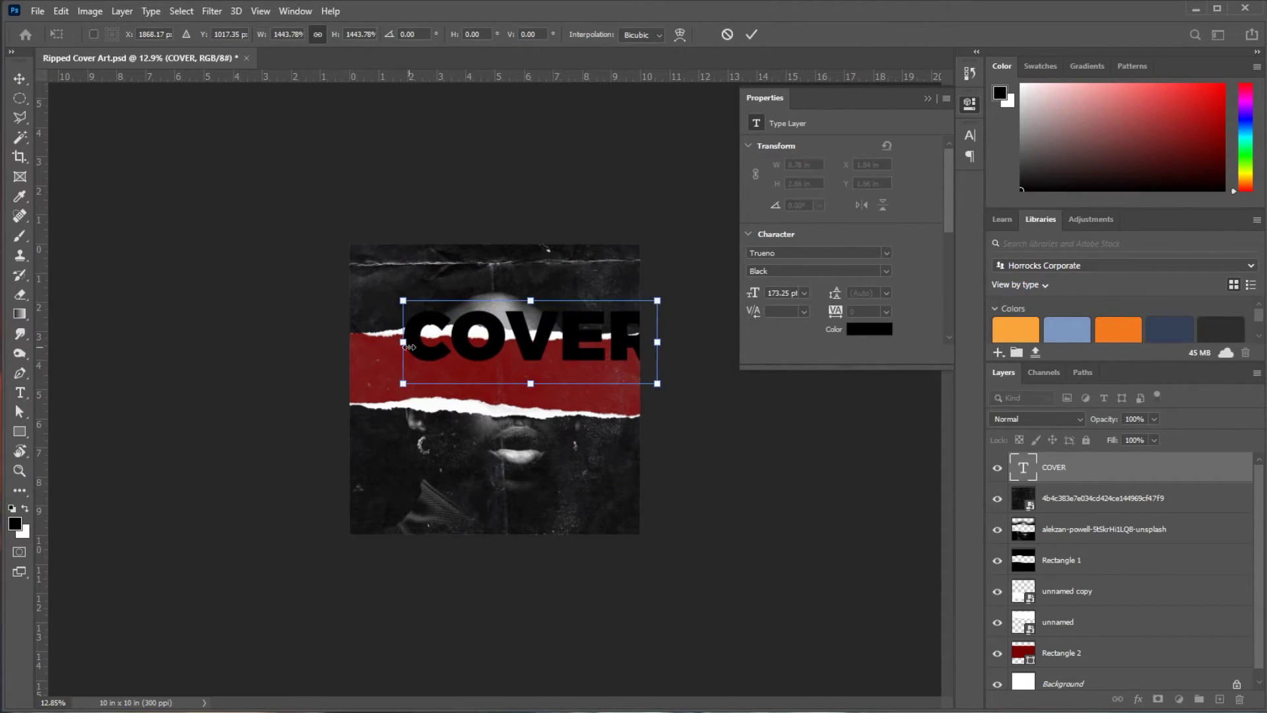
{"action": "left_click_drag", "start_coordinate": [385, 342], "coordinate": [344, 359]}
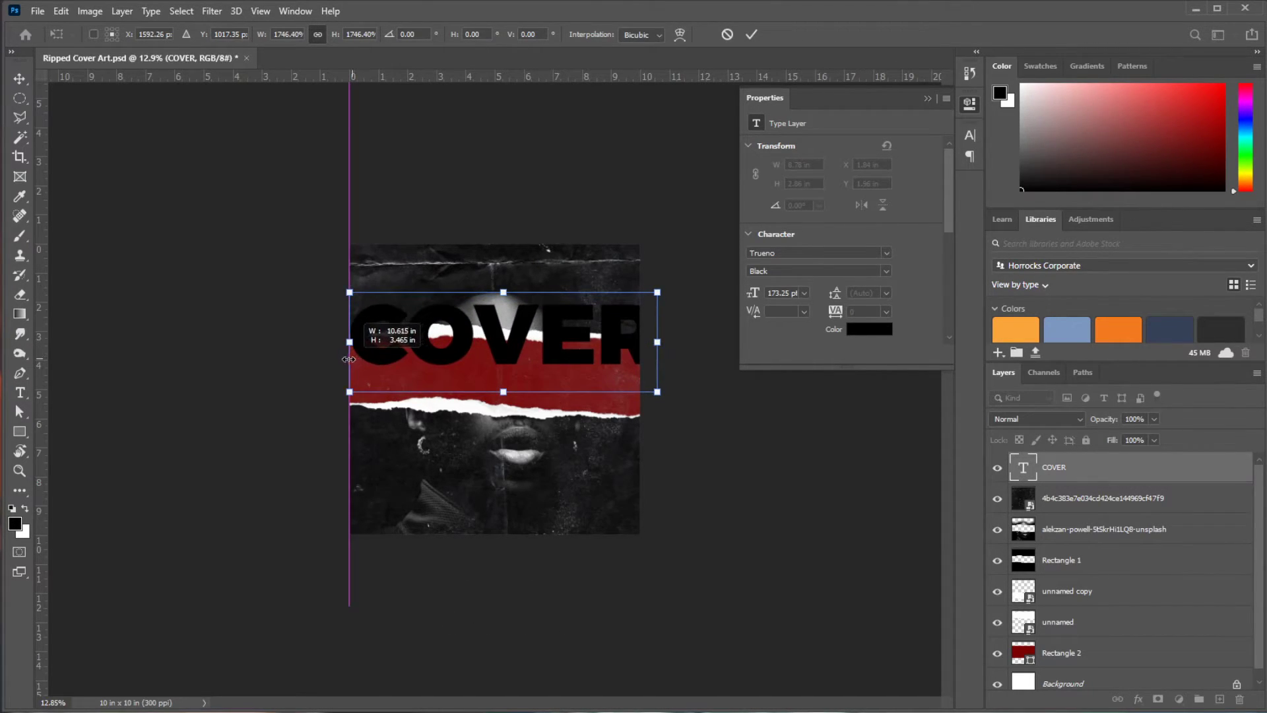
{"action": "key", "text": "Return"}
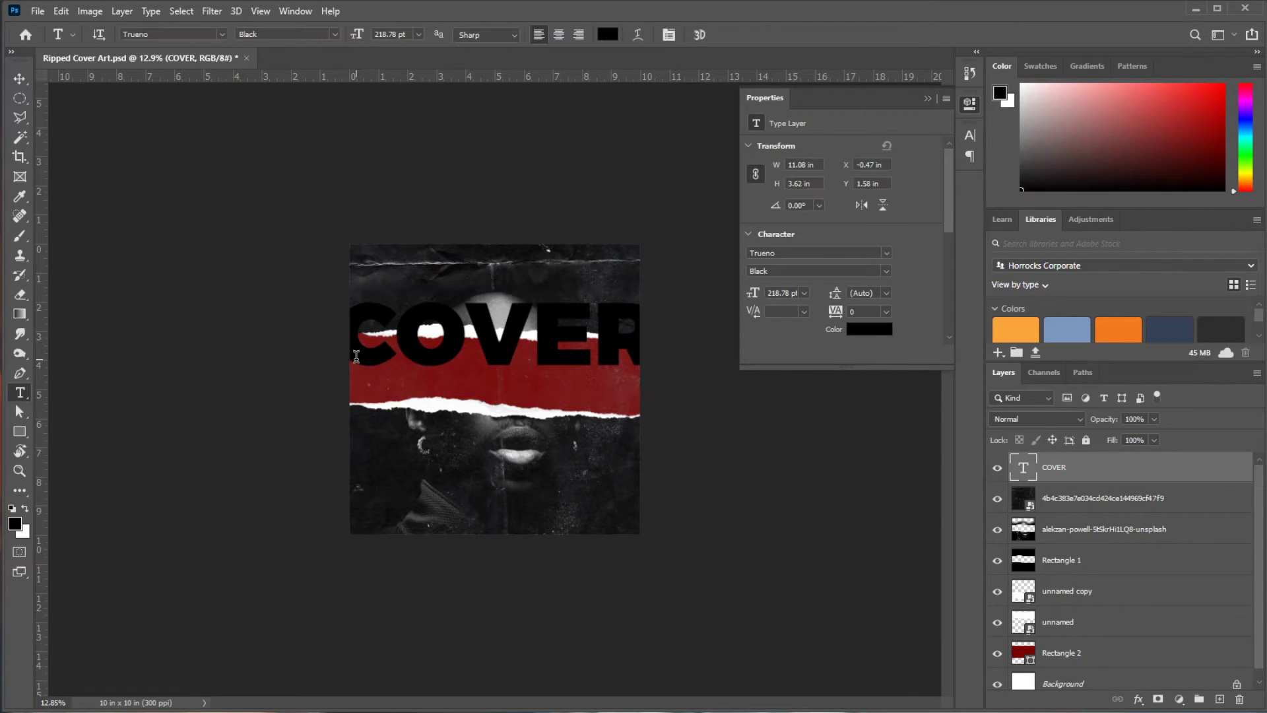
{"action": "left_click_drag", "start_coordinate": [489, 353], "coordinate": [489, 391]}
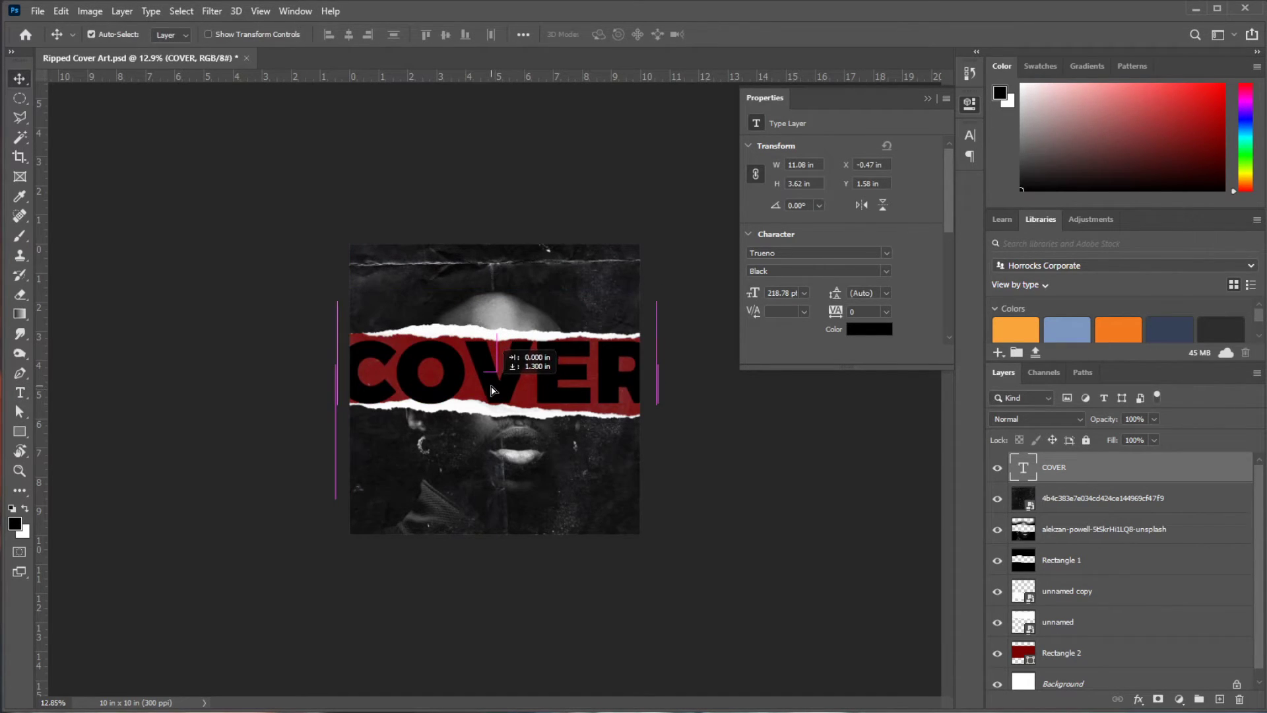
{"action": "left_click_drag", "start_coordinate": [1096, 478], "coordinate": [1095, 623]}
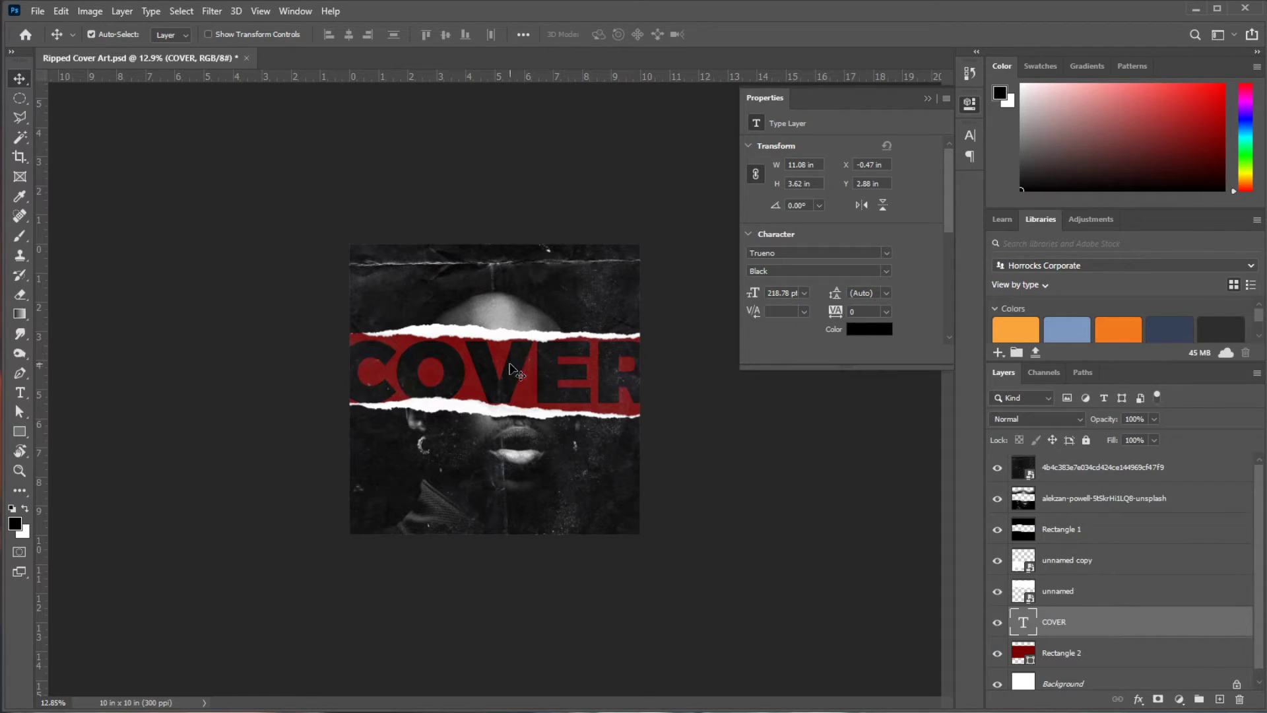
- Duplicate the top paper texture layer below COVER and set the copy to Screen blend mode
{"action": "left_click", "coordinate": [1088, 481]}
{"action": "key", "text": "ctrl+j"}
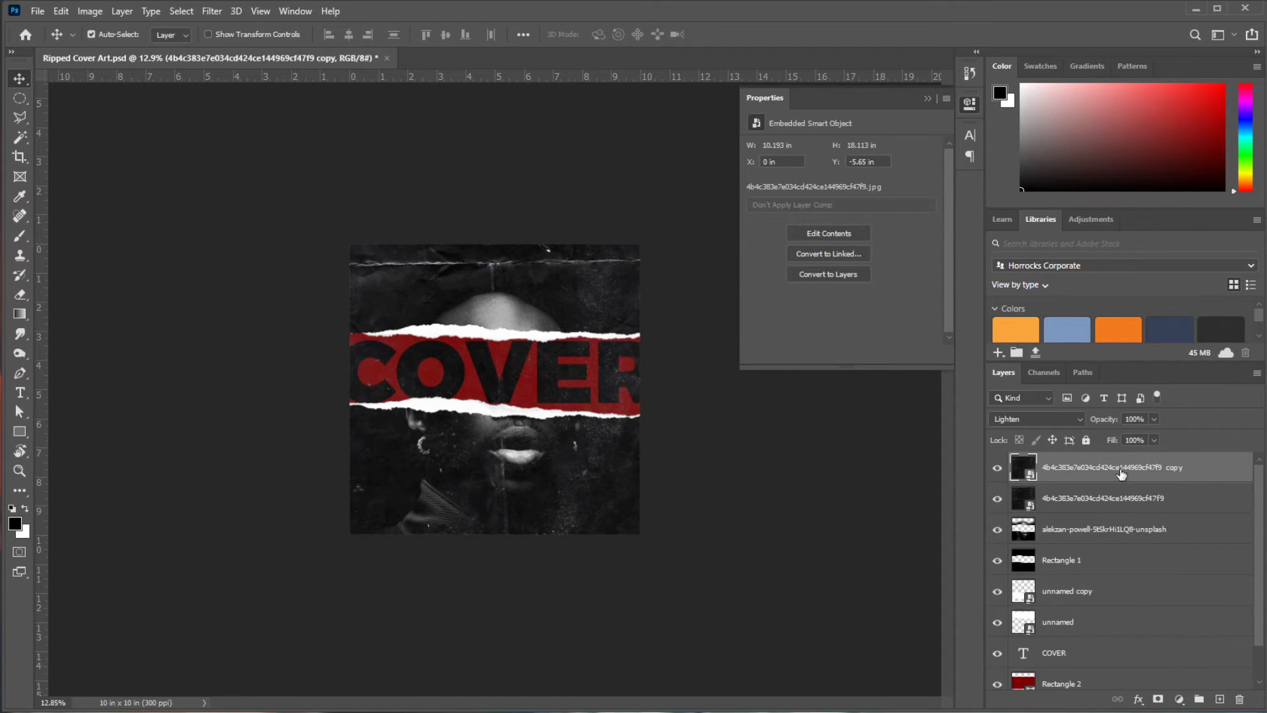
{"action": "left_click_drag", "start_coordinate": [1120, 474], "coordinate": [1117, 668]}
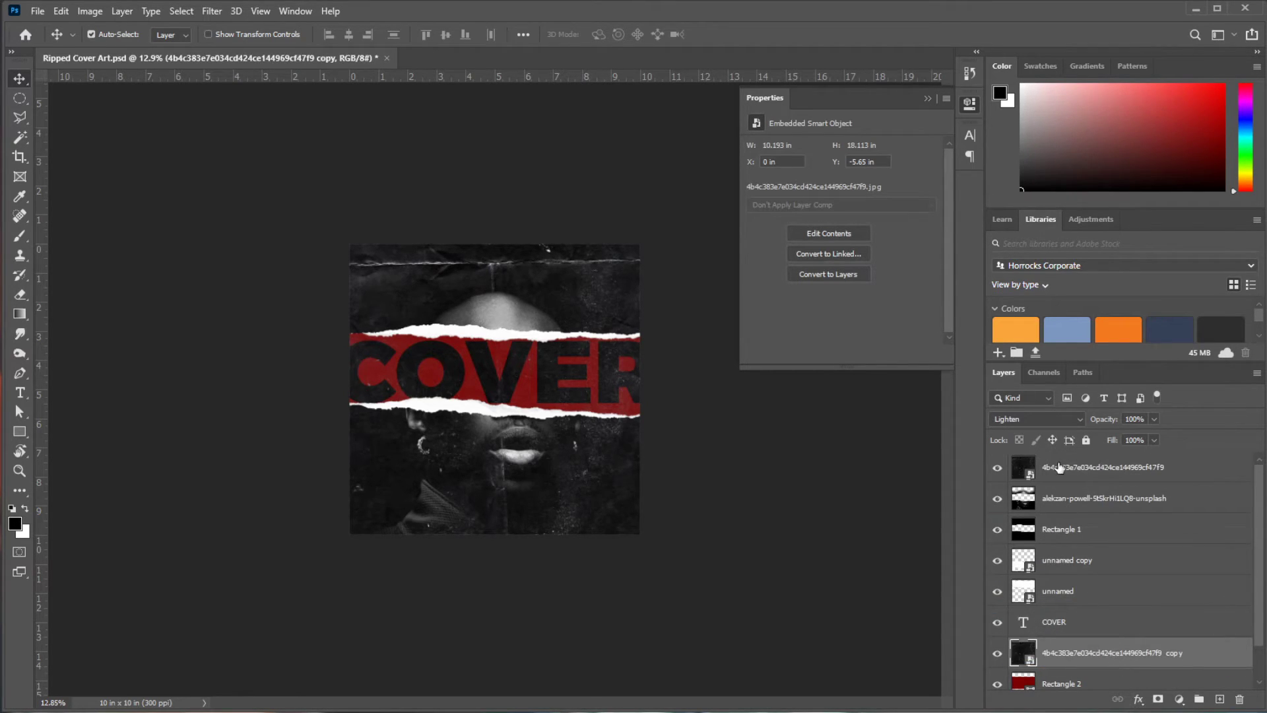
{"action": "left_click", "coordinate": [1051, 420]}
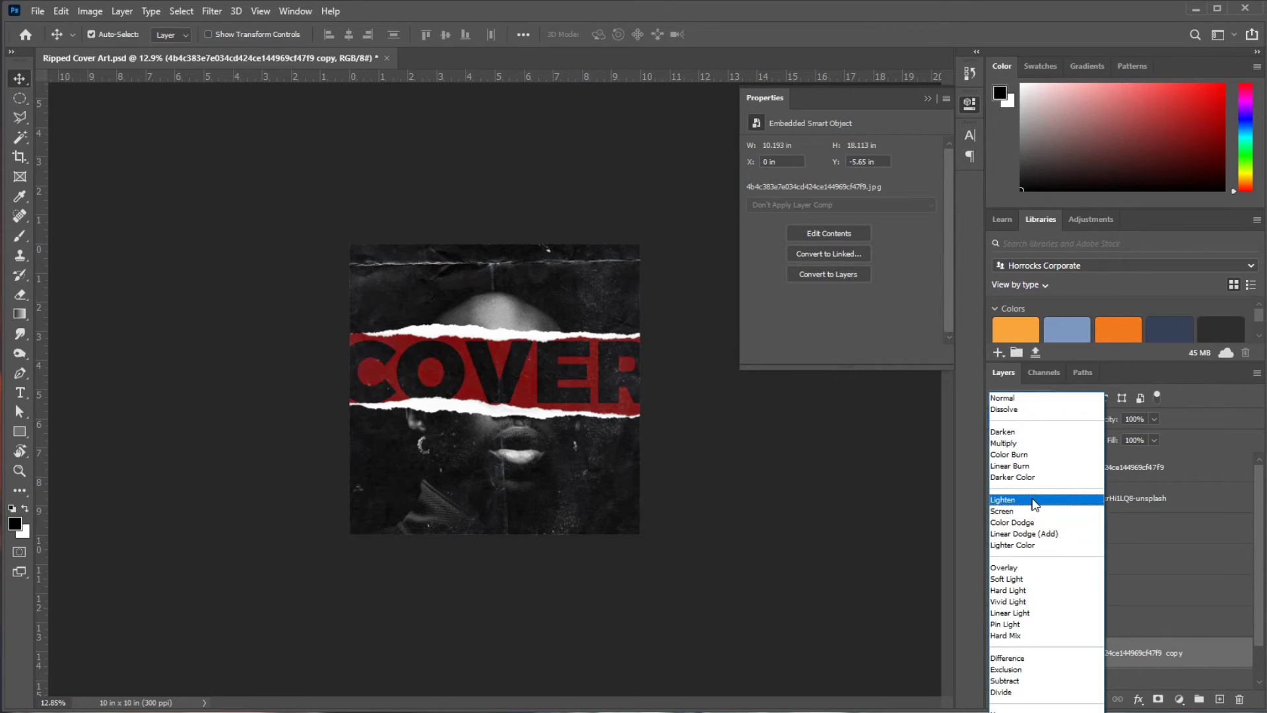
{"action": "left_click", "coordinate": [1035, 512]}
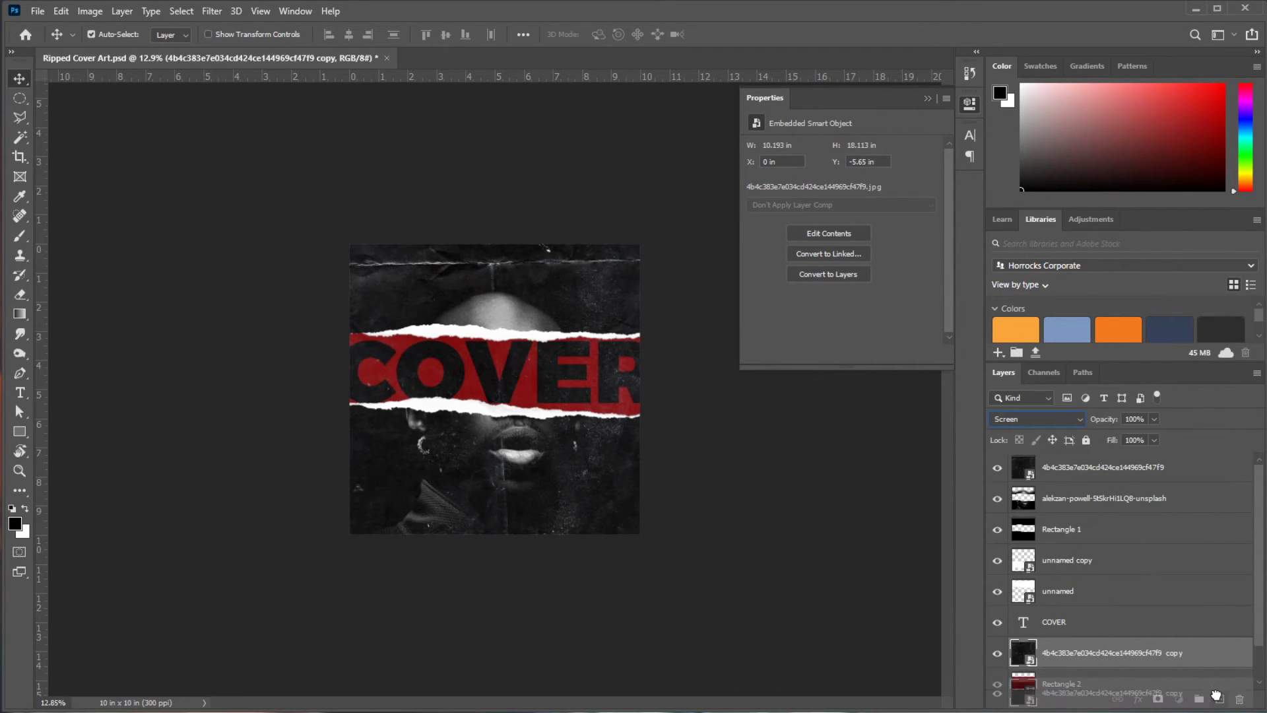
- Make a second texture copy, then reselect the top texture layer and zoom in
{"action": "left_click_drag", "start_coordinate": [1131, 647], "coordinate": [1219, 700]}
{"action": "left_click", "coordinate": [628, 394]}
{"action": "key", "text": "z"}
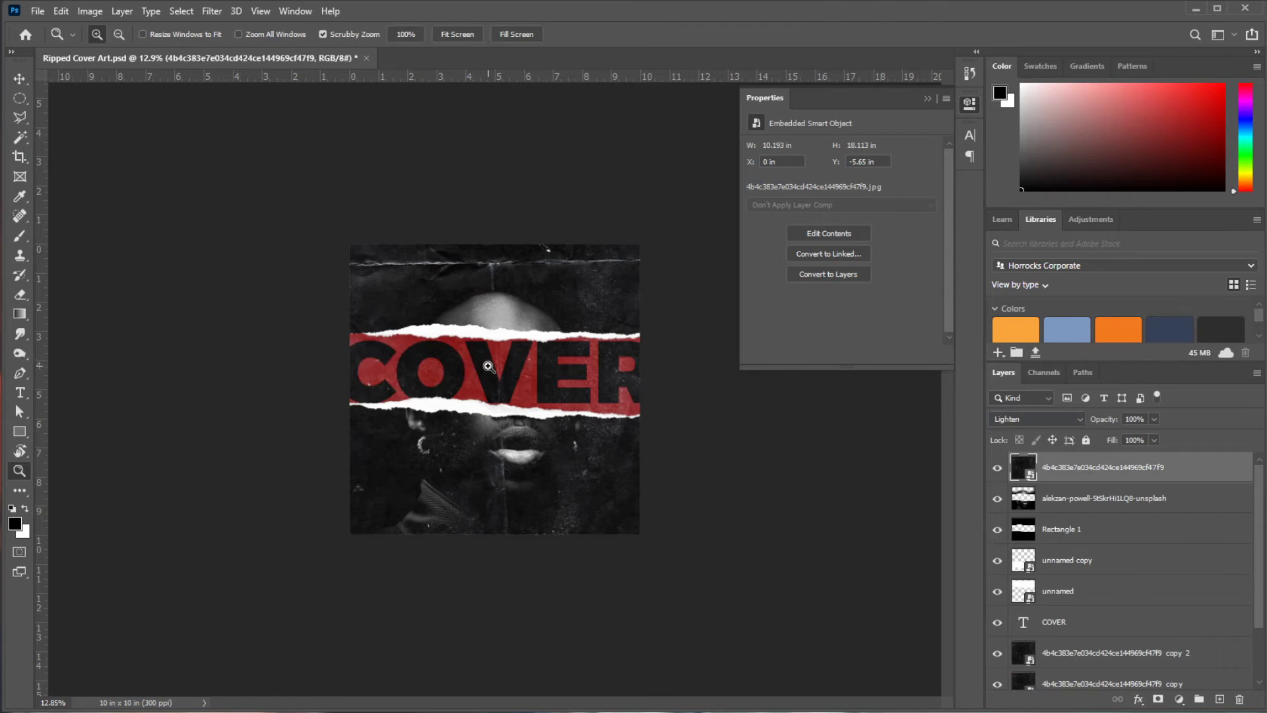
{"action": "scroll", "coordinate": [478, 375], "scroll_direction": "up", "scroll_amount": 1}
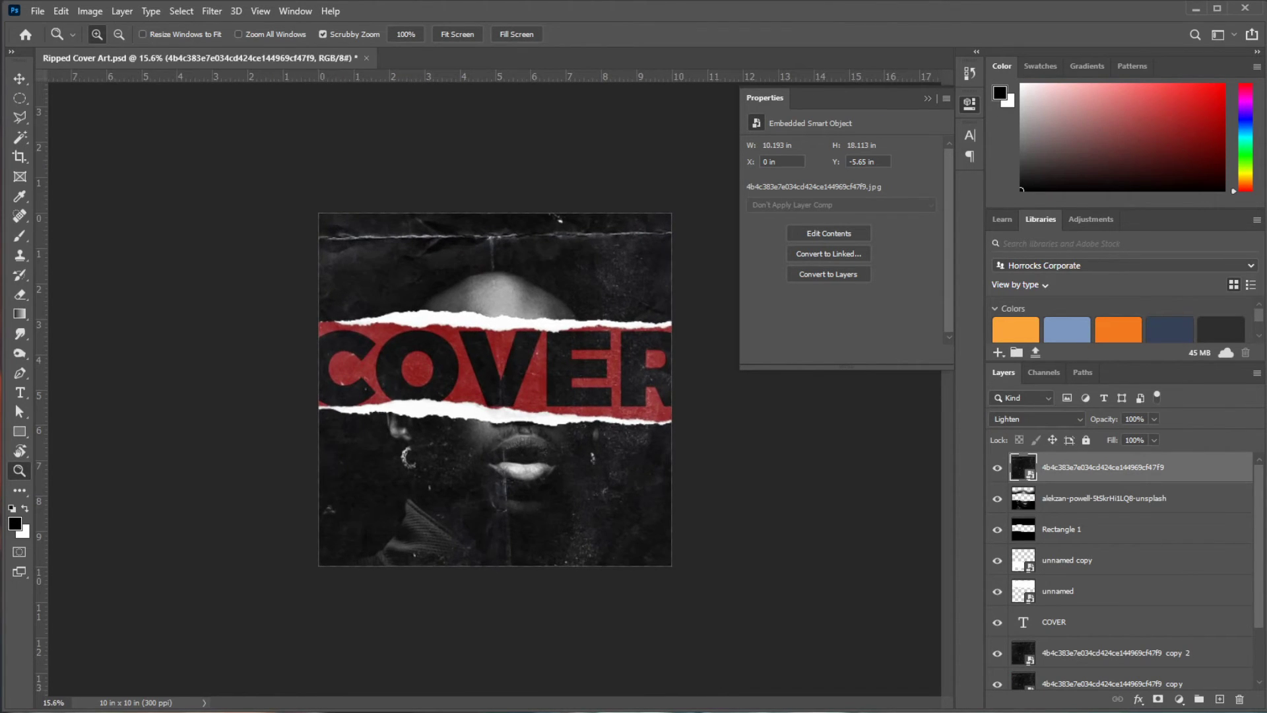
- Place the Parental Advisory label small in the bottom-right corner, blended in Screen mode
{"action": "left_click_drag", "start_coordinate": [465, 474], "coordinate": [468, 435]}
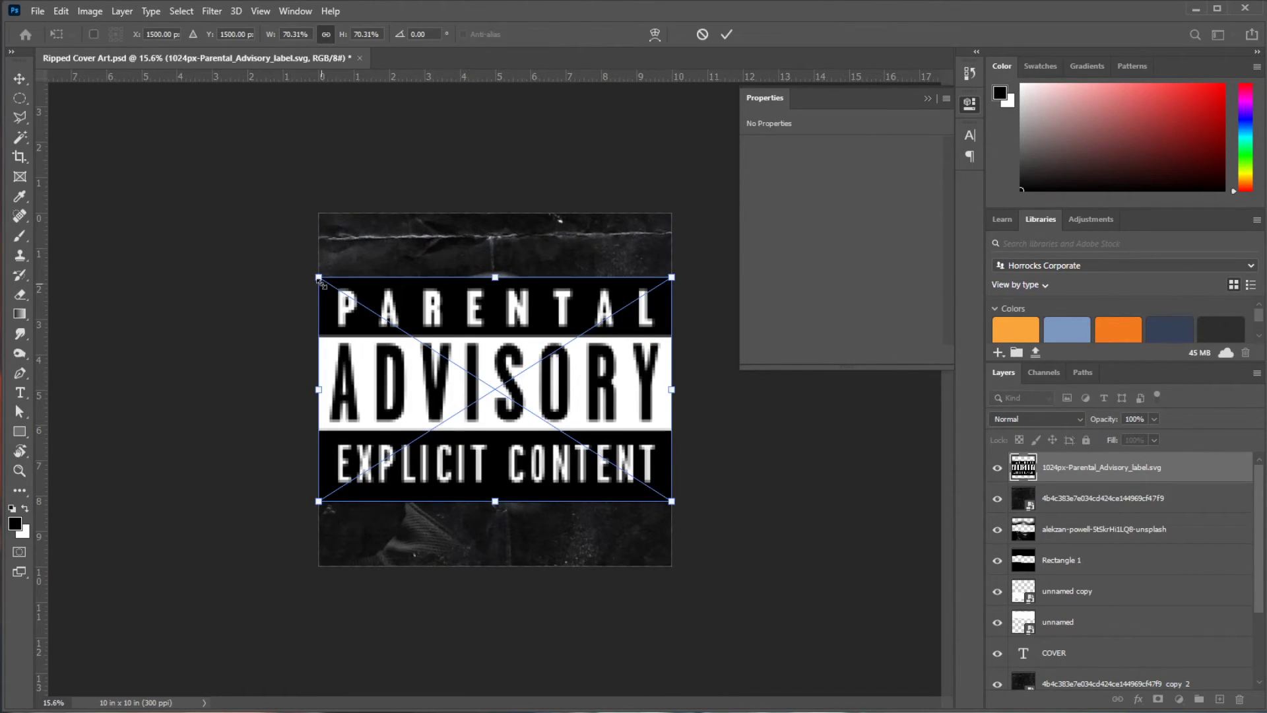
{"action": "mouse_move", "coordinate": [320, 278]}
{"action": "left_mouse_down"}
{"action": "mouse_move", "coordinate": [601, 457]}
{"action": "mouse_move", "coordinate": [612, 526]}
{"action": "left_mouse_up"}
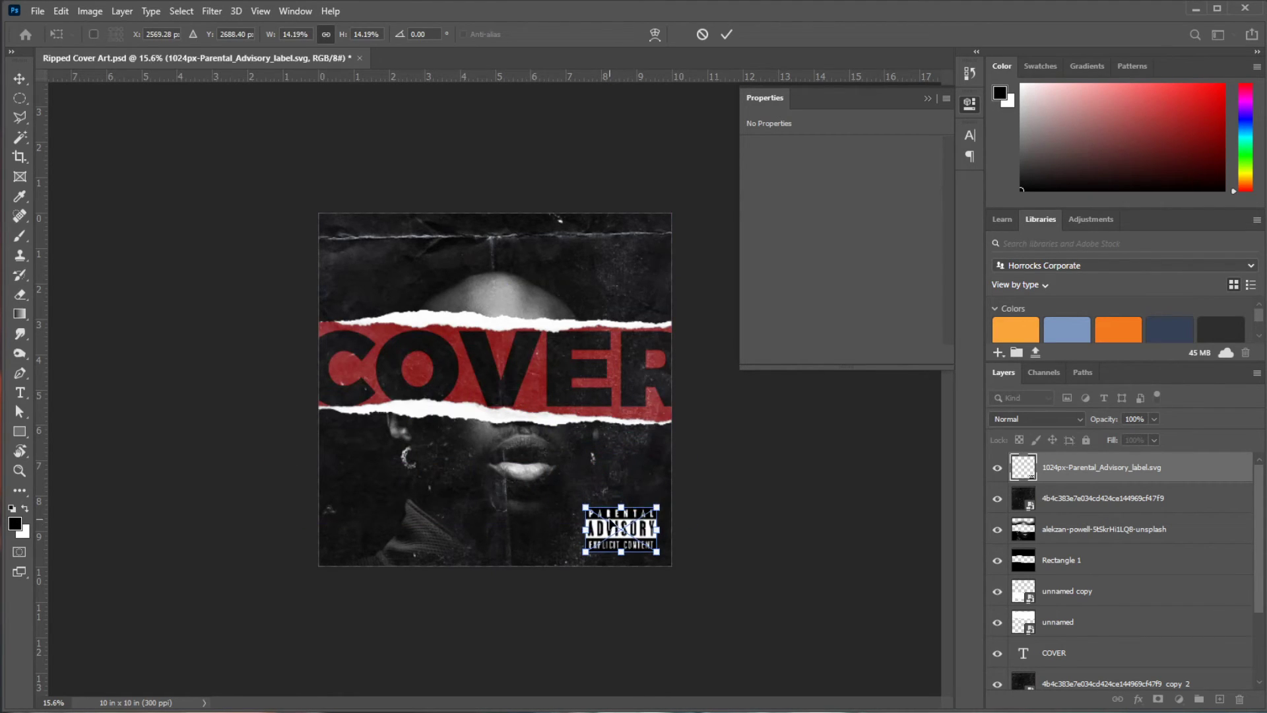
{"action": "key", "text": "Return"}
{"action": "left_click", "coordinate": [1019, 420]}
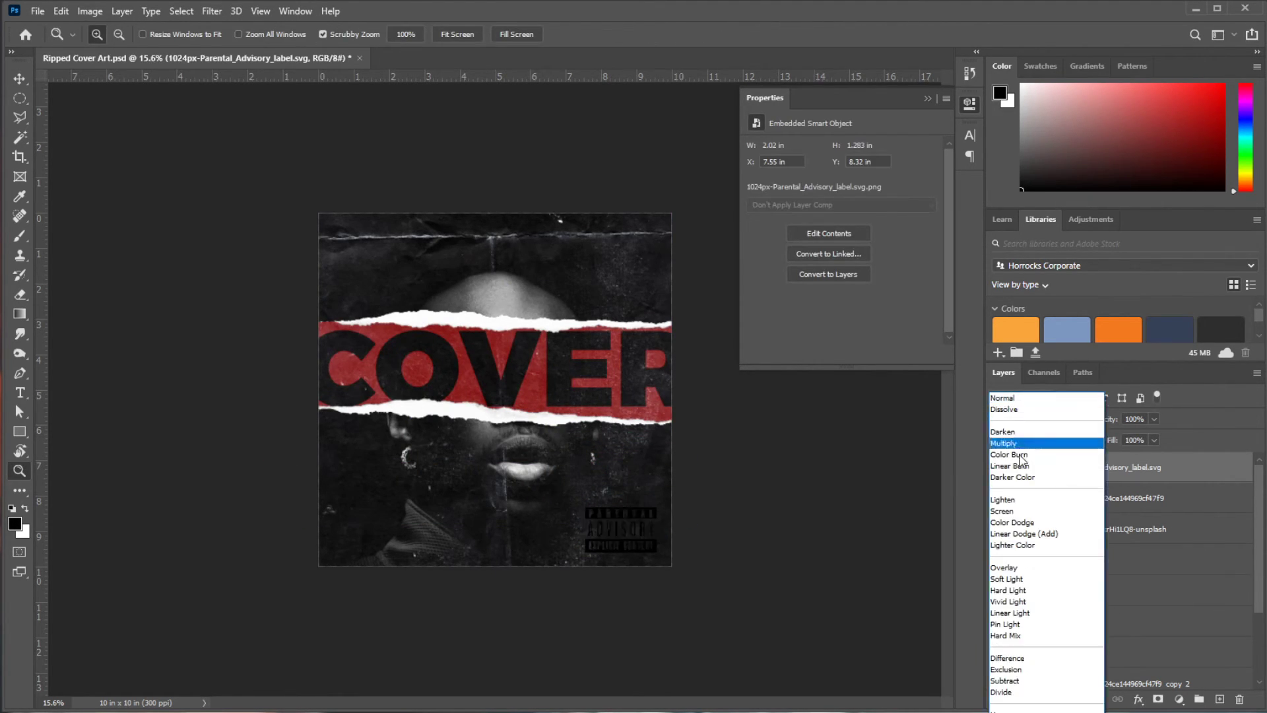
{"action": "left_click", "coordinate": [1019, 511]}
{"action": "key", "text": "ctrl+t"}
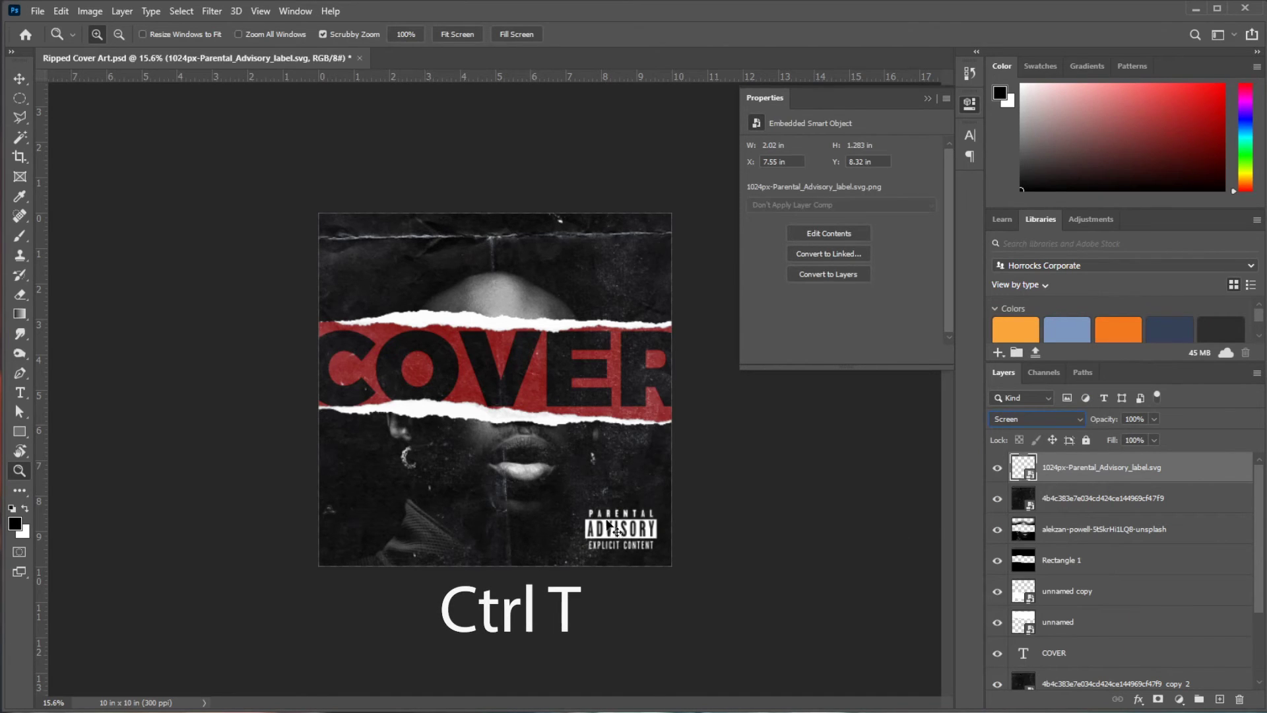
{"action": "left_click_drag", "start_coordinate": [584, 507], "coordinate": [605, 525]}
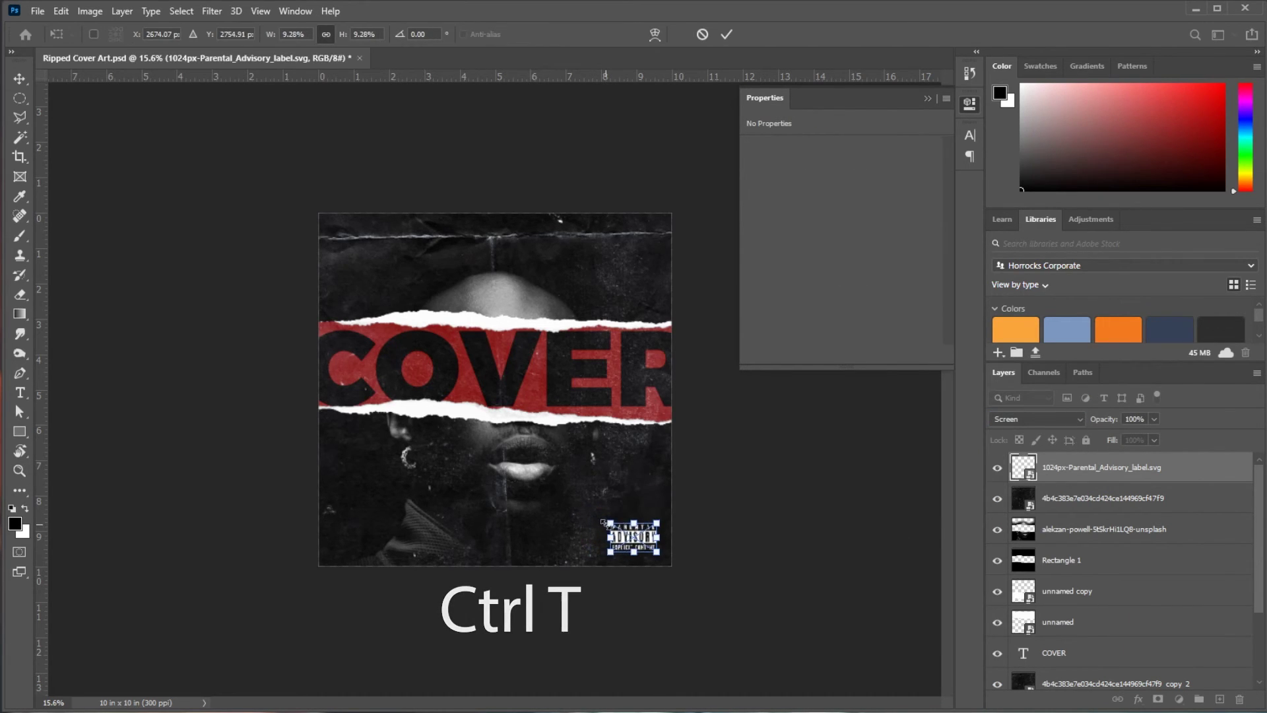
{"action": "key", "text": "Return"}
- Start an empty text box at the cover's bottom-left corner
{"action": "key", "text": "z"}
{"action": "key", "text": "t"}
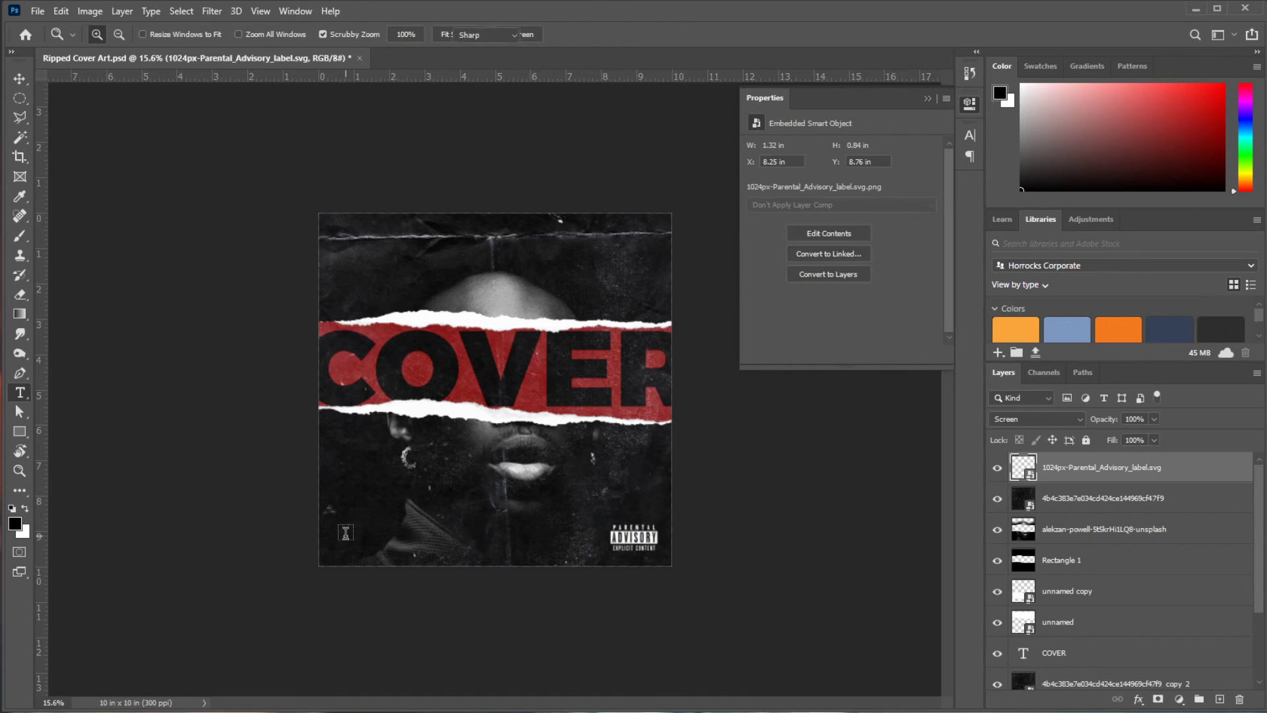
{"action": "left_click", "coordinate": [343, 538]}
{"action": "key", "text": "BackSpace"}
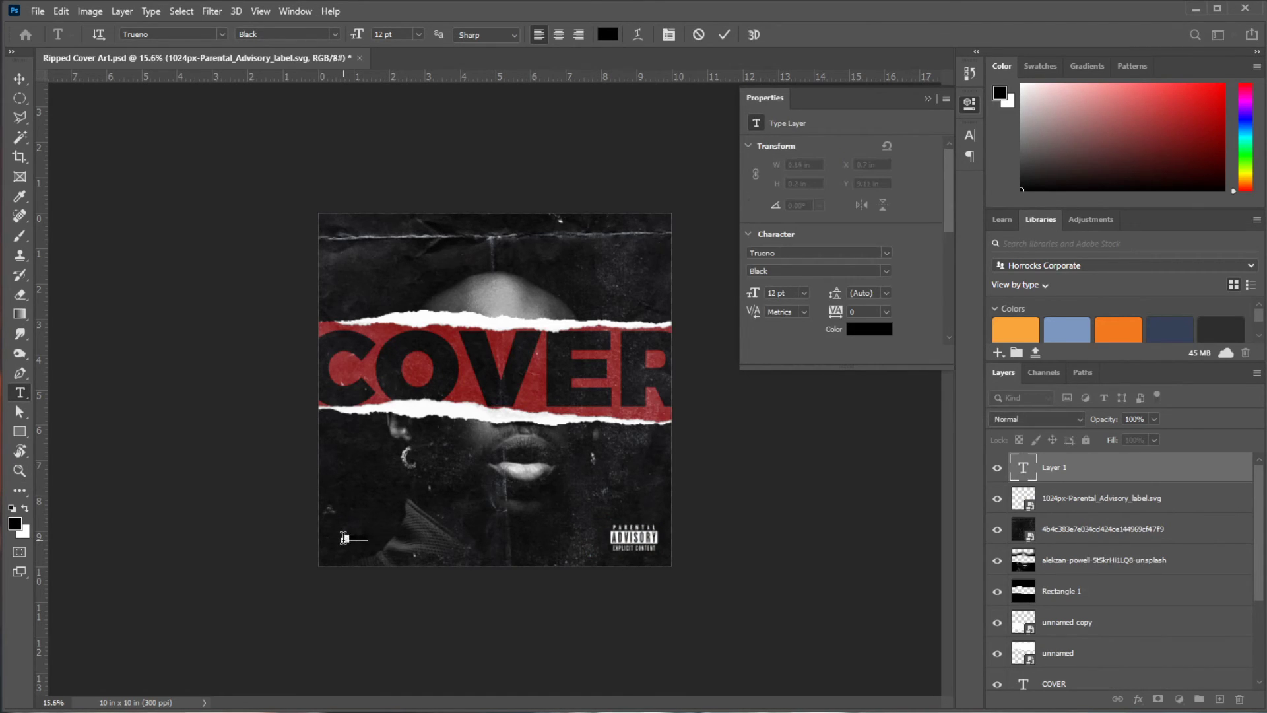
- Make the artist name text white (#ffffff) and enlarge it to about 160%
{"action": "left_click", "coordinate": [608, 34]}
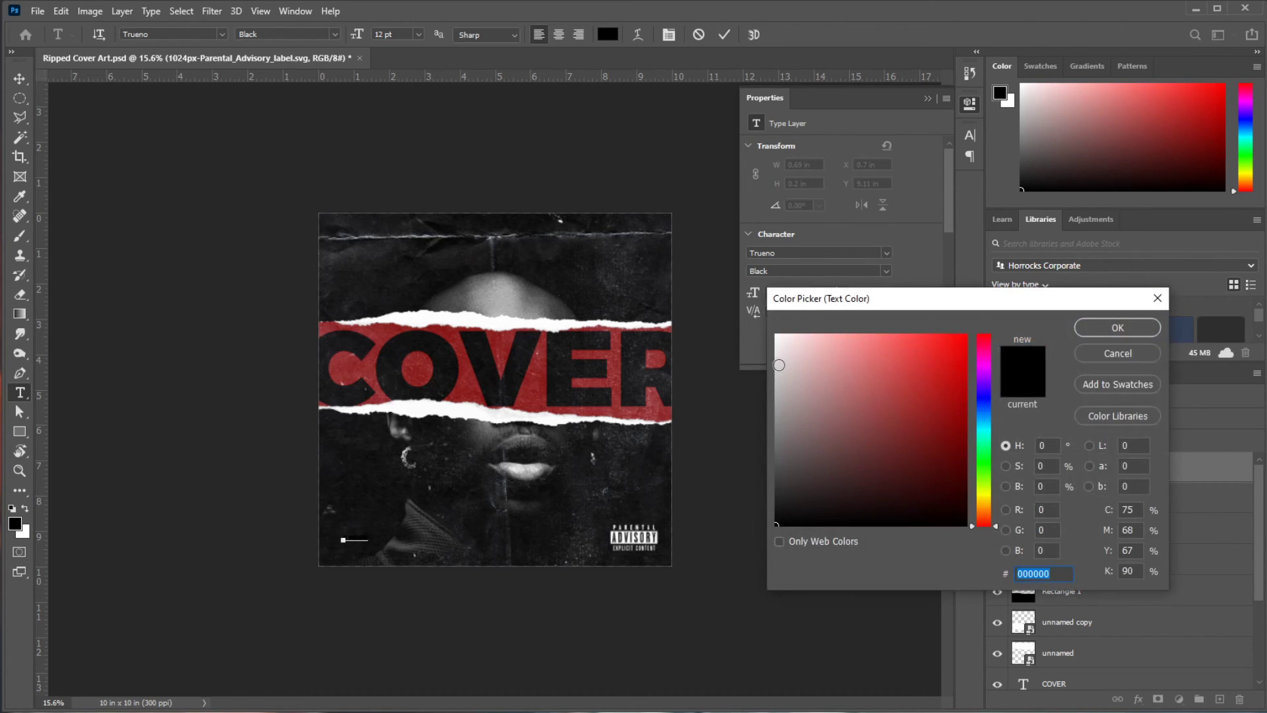
{"action": "type", "text": "ffffff"}
{"action": "left_click", "coordinate": [1118, 327]}
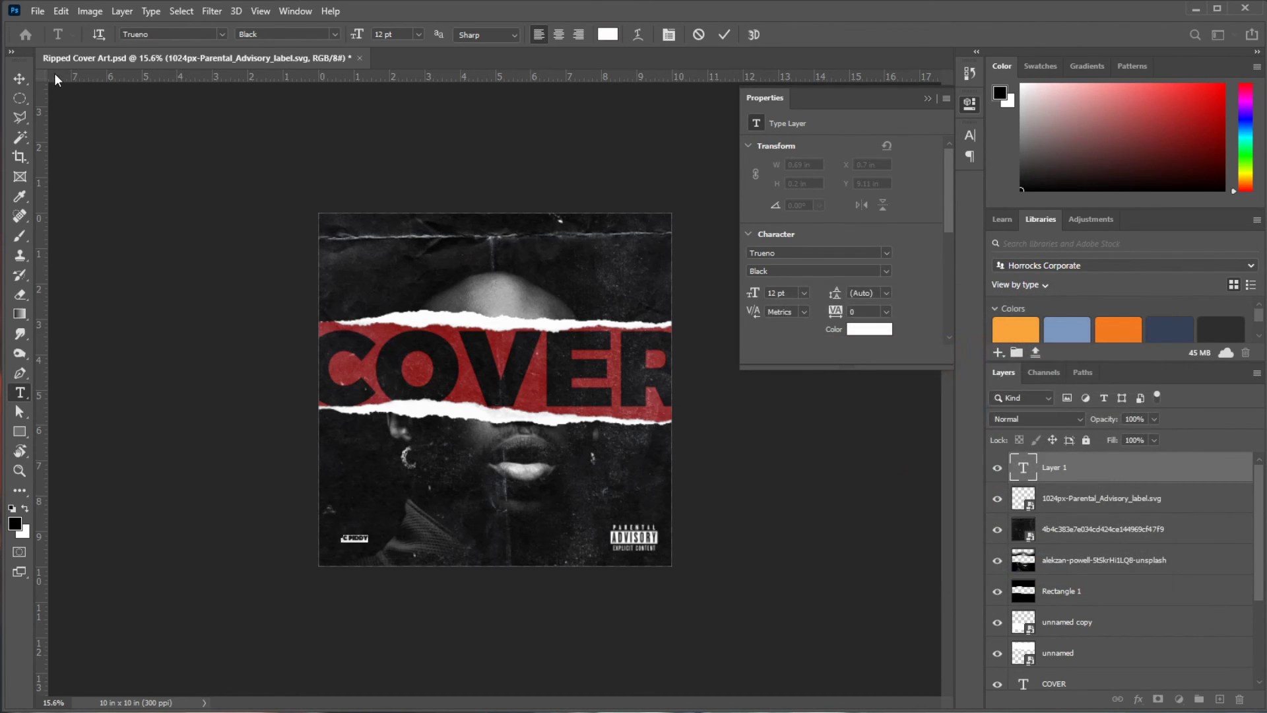
{"action": "left_click", "coordinate": [19, 79]}
{"action": "key", "text": "ctrl+t"}
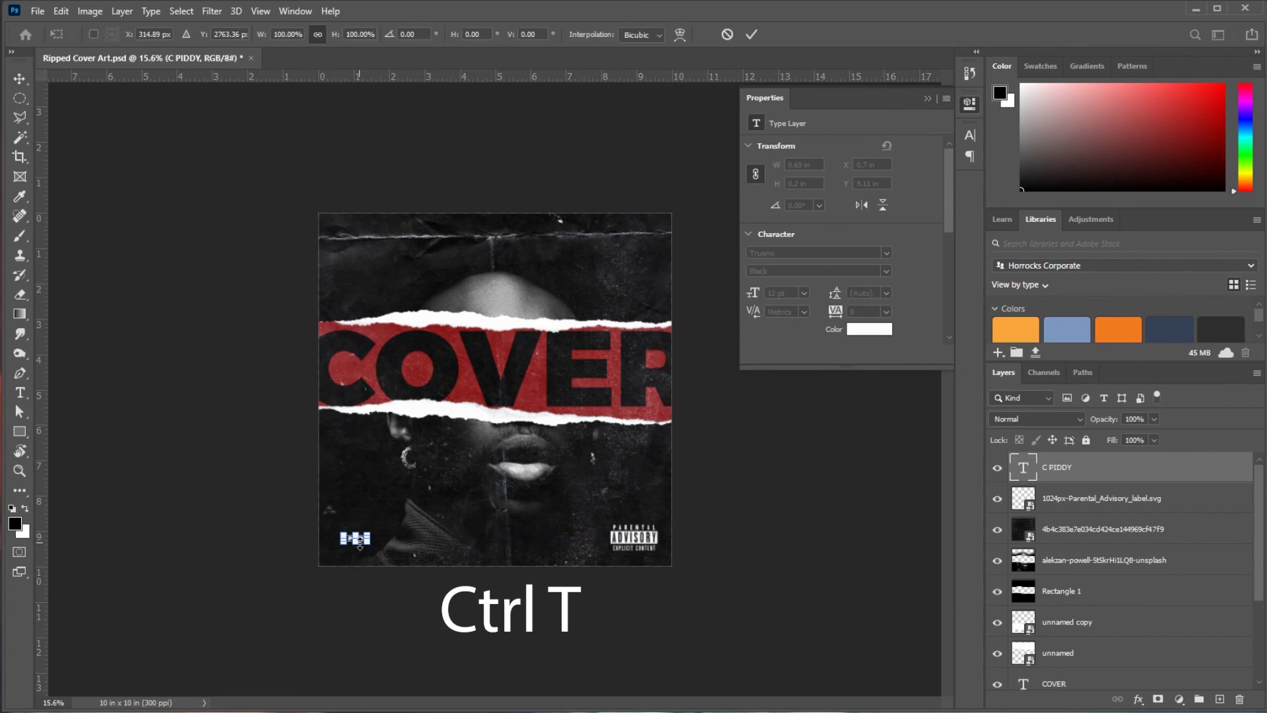
{"action": "left_click_drag", "start_coordinate": [360, 542], "coordinate": [383, 553]}
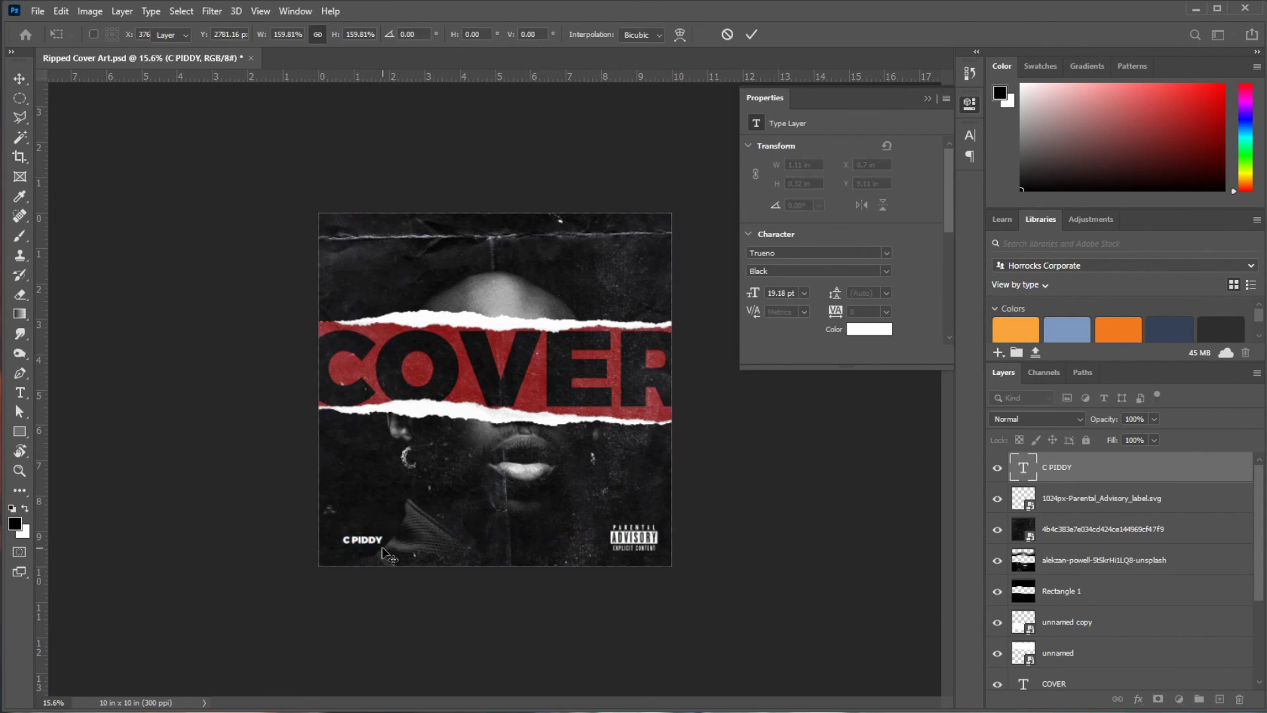
{"action": "key", "text": "Return"}
- Nudge the artist name into the bottom-left corner and close the Properties panel
{"action": "key", "text": "shift+Left"}
{"action": "key", "text": "shift+Left"}
{"action": "key", "text": "shift+Down"}
{"action": "key", "text": "shift+Down"}
{"action": "key", "text": "shift+Left"}
{"action": "key", "text": "shift+Left"}
{"action": "key", "text": "shift+Down"}
{"action": "key", "text": "shift+Down"}
{"action": "key", "text": "shift+Left"}
{"action": "key", "text": "shift+Left"}
{"action": "key", "text": "shift+Down"}
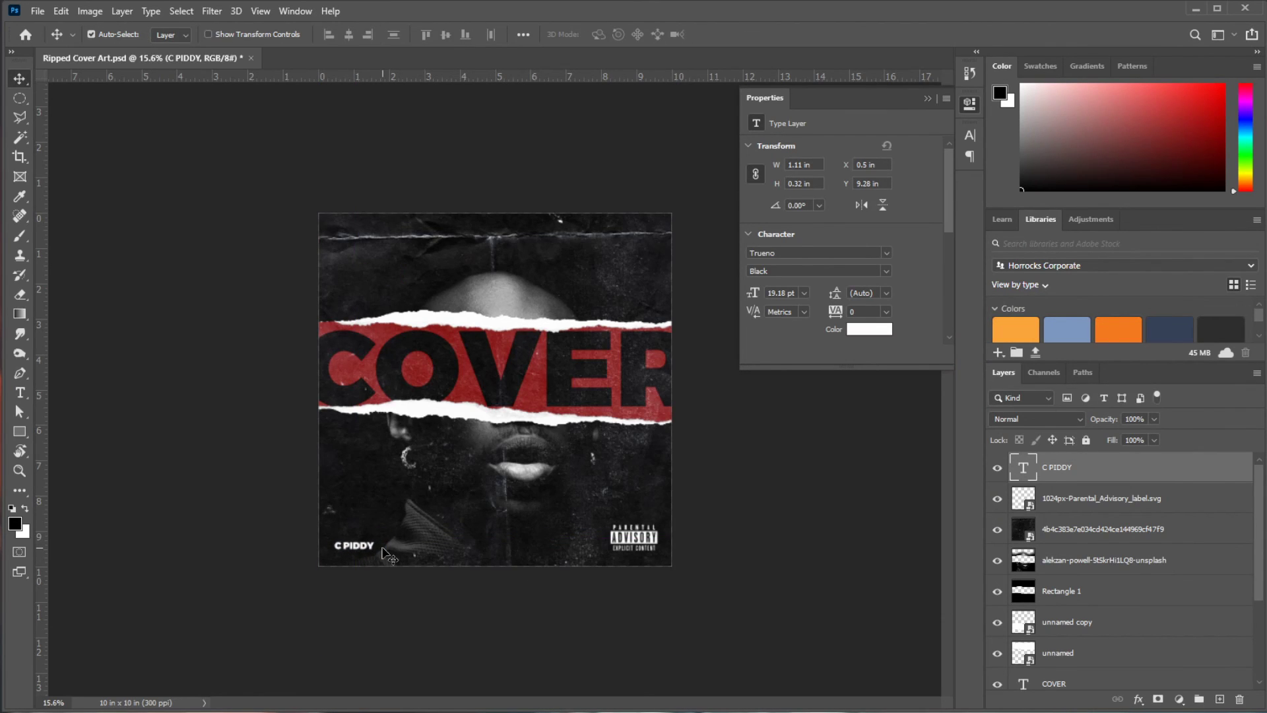
{"action": "key", "text": "shift+Left"}
{"action": "key", "text": "shift+Down"}
{"action": "left_click", "coordinate": [931, 97]}
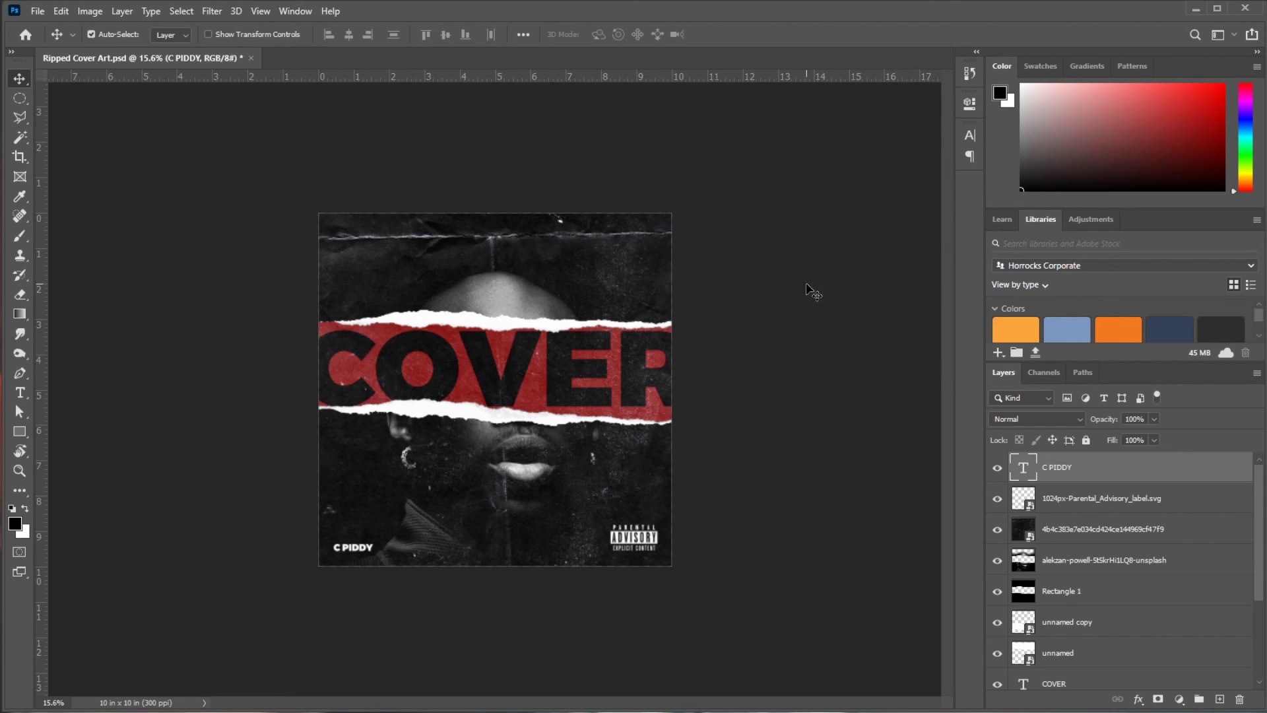